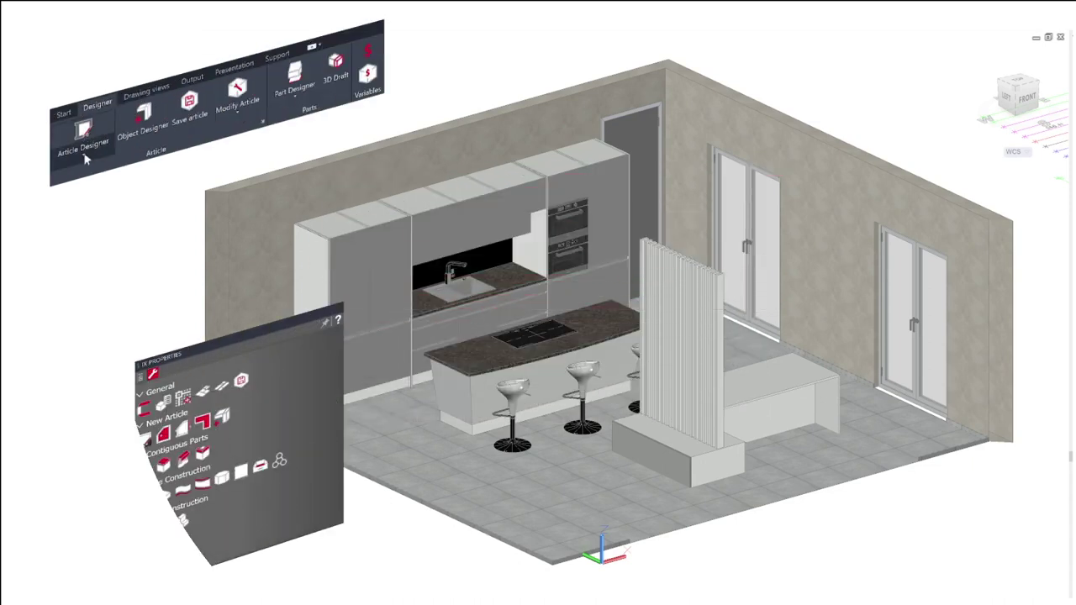
- Browse the Designer ribbon's Article Designer, Modify Article and Part Designer options
left_click(84, 156)
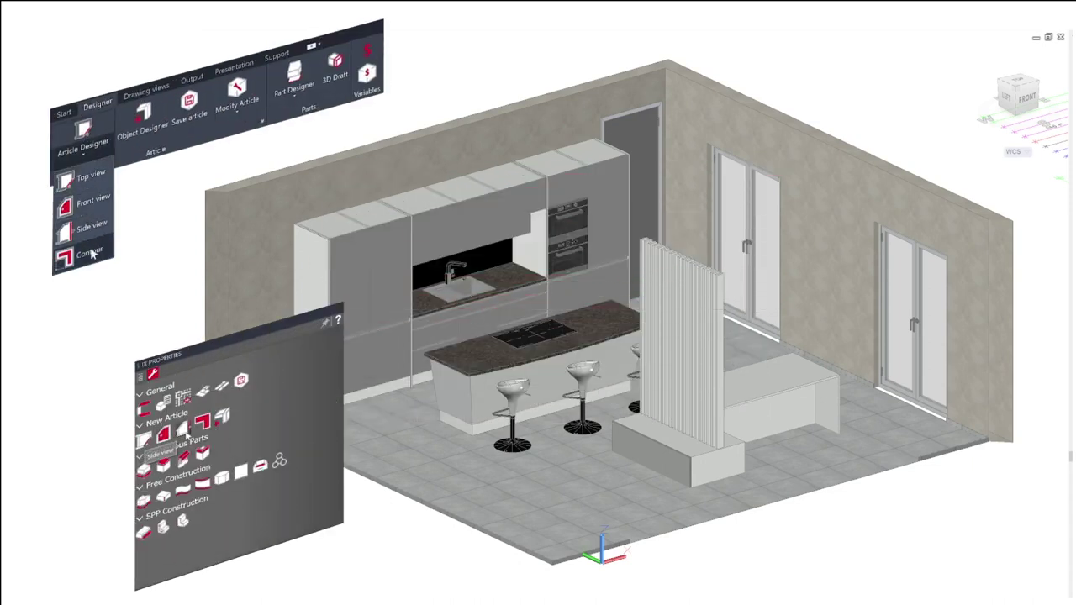
left_click(88, 208)
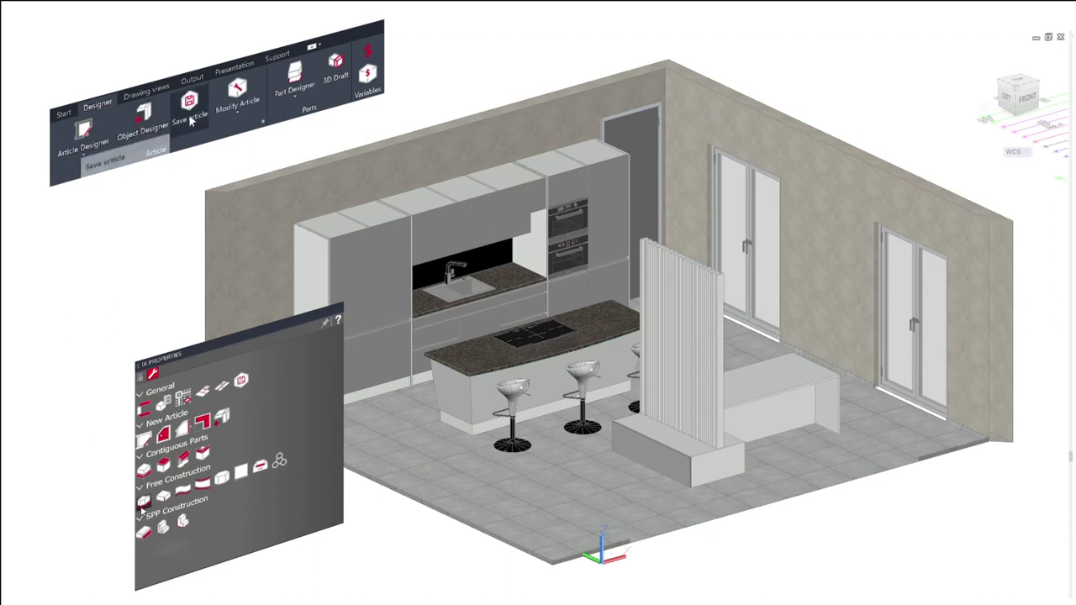
left_click(237, 101)
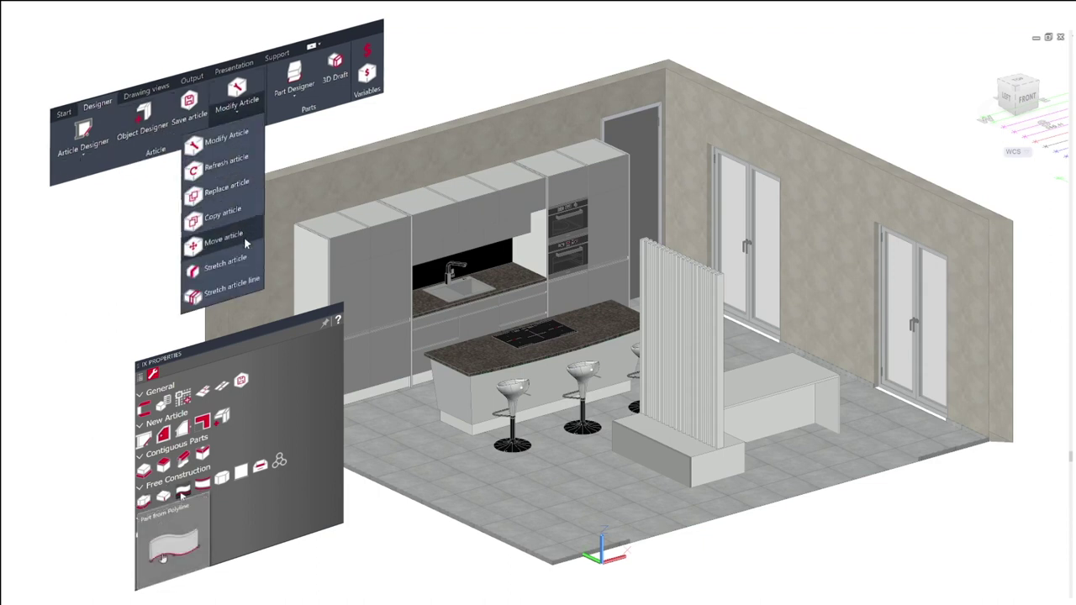
left_click(294, 88)
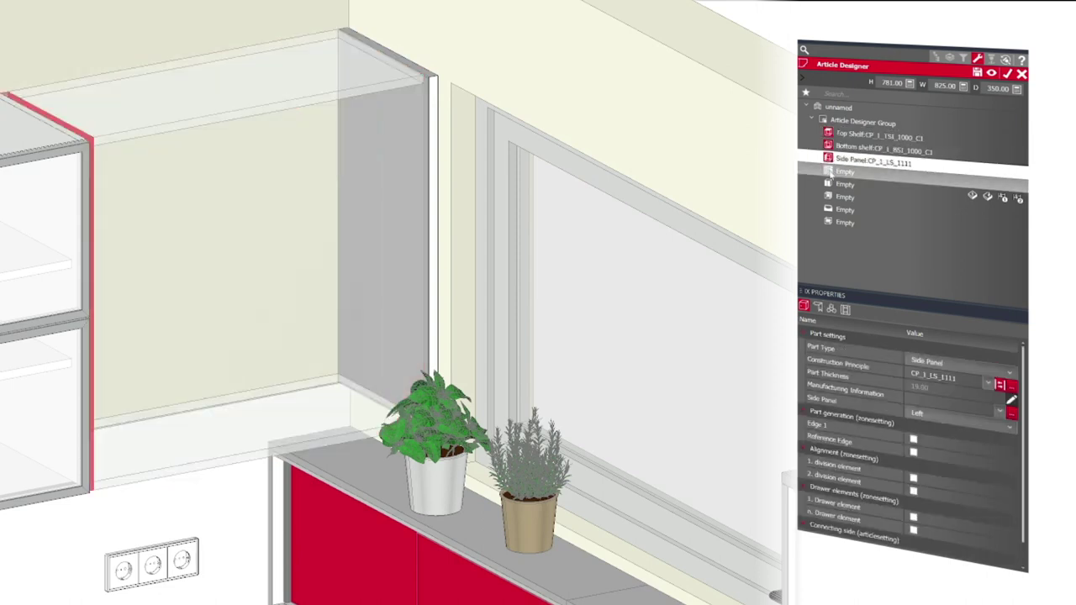
- Add right side and back panels, divide 1:1:1 into adjustable shelves, then build the cabinet
left_click(830, 171)
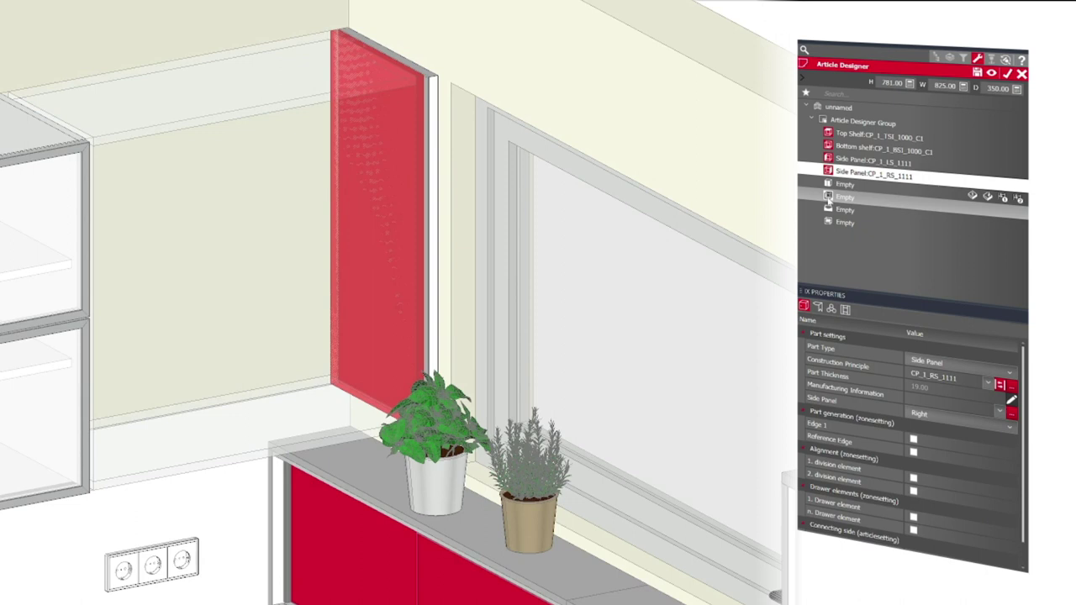
left_click(828, 198)
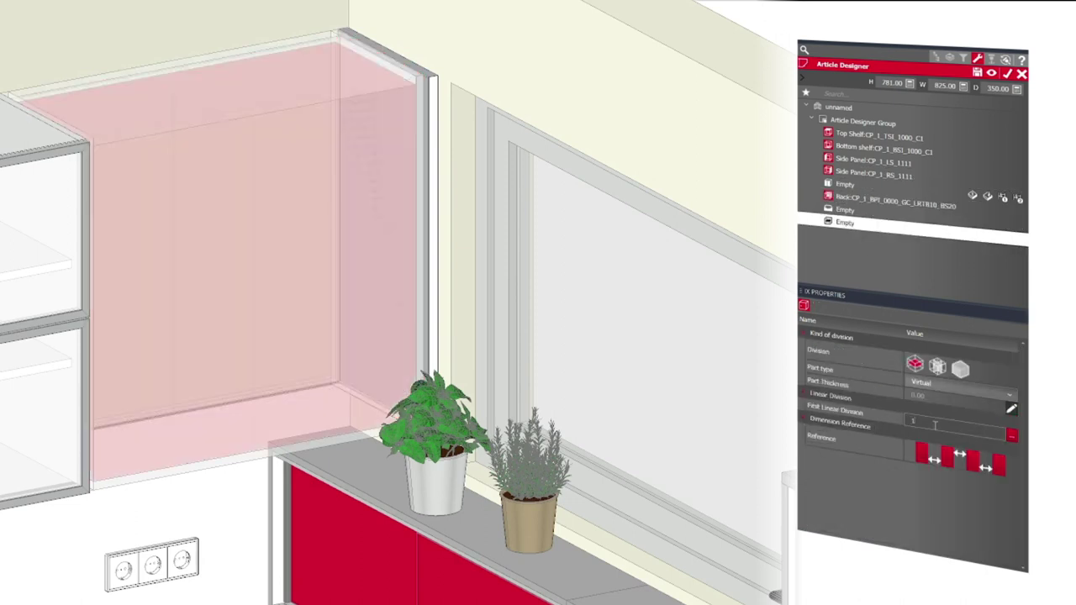
key("Return")
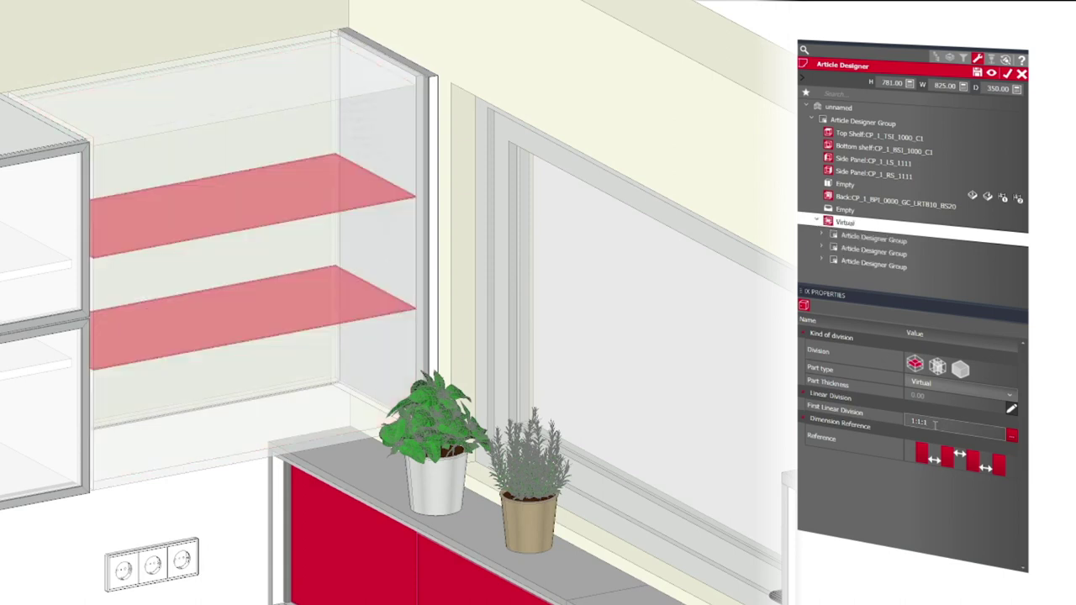
left_click(948, 389)
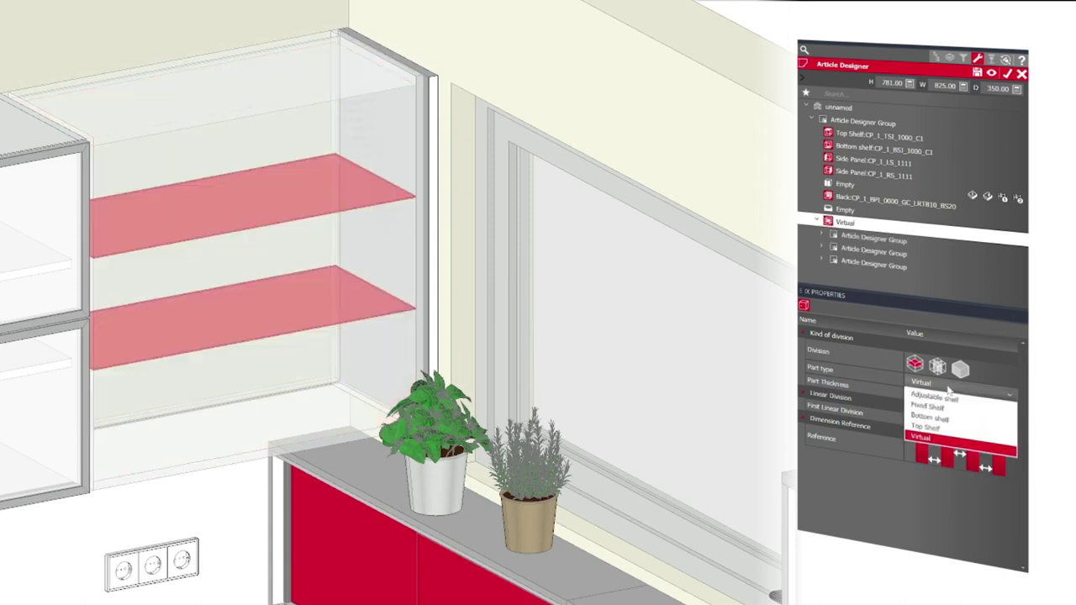
left_click(945, 395)
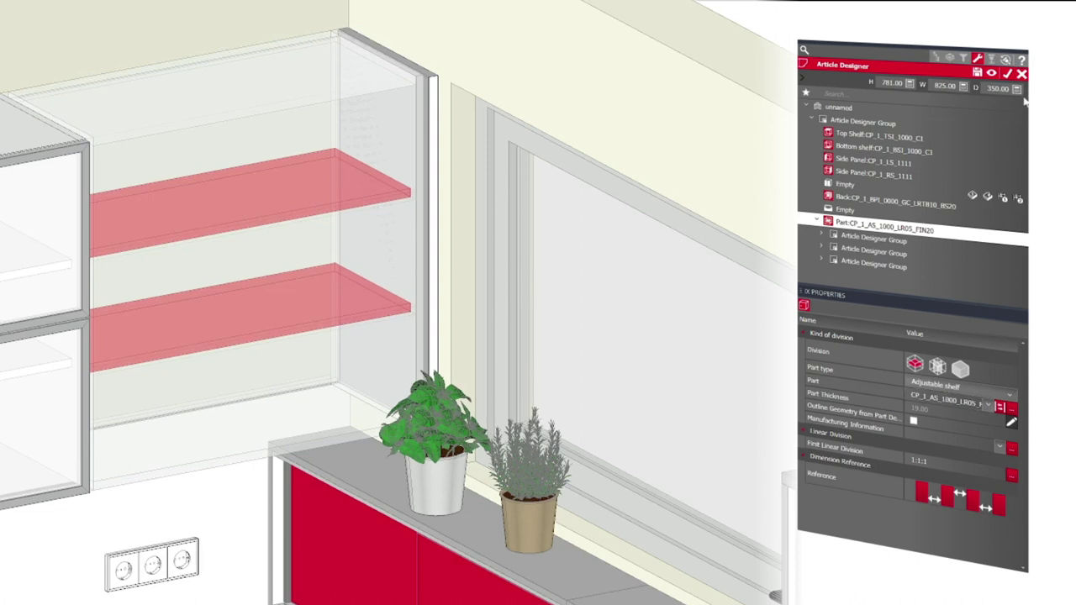
left_click(1008, 74)
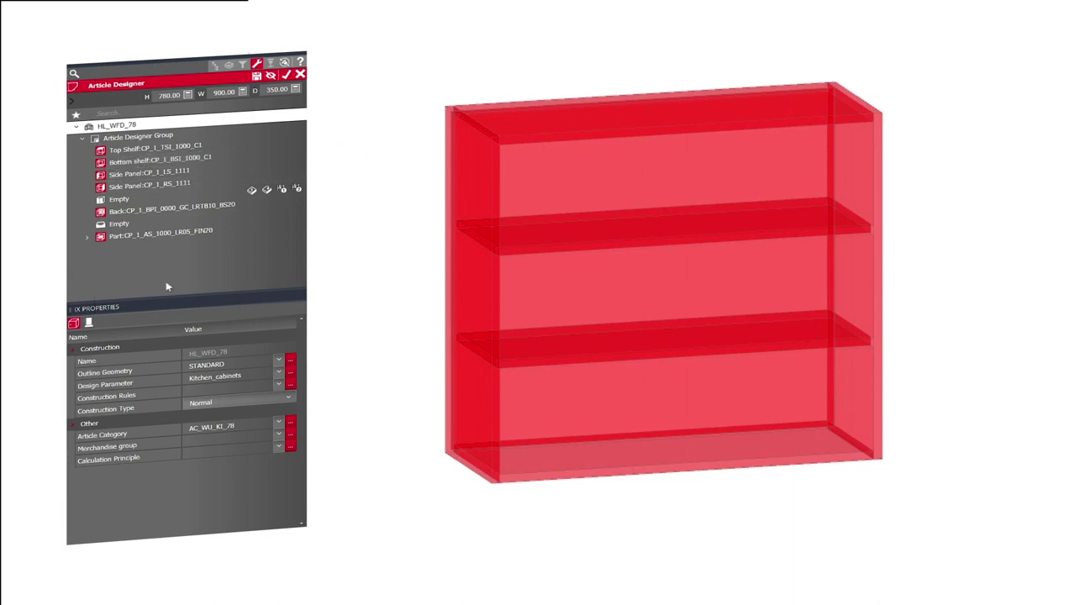
- Set HL_WFD_78's shelf linear division to 1:1, leaving one adjustable shelf, and confirm
left_click(172, 235)
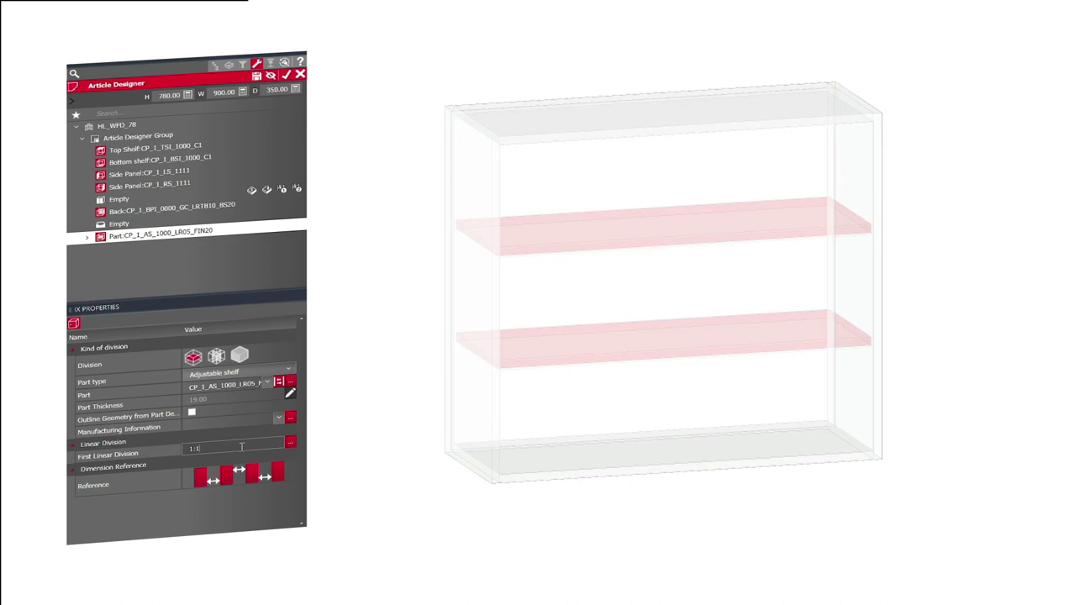
left_click(241, 447)
type("1:1")
key("Return")
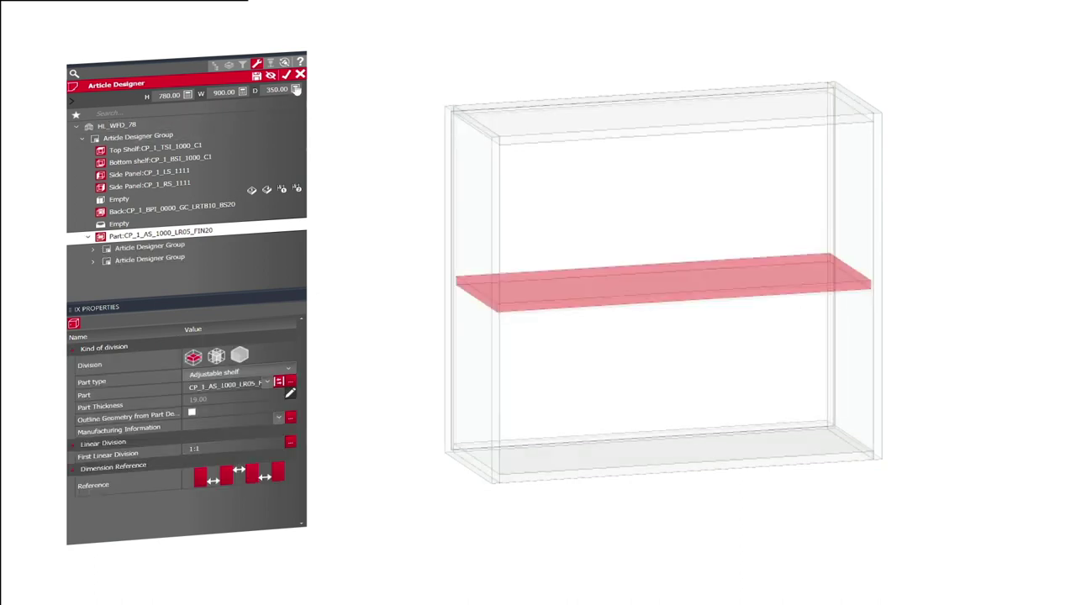
left_click(286, 75)
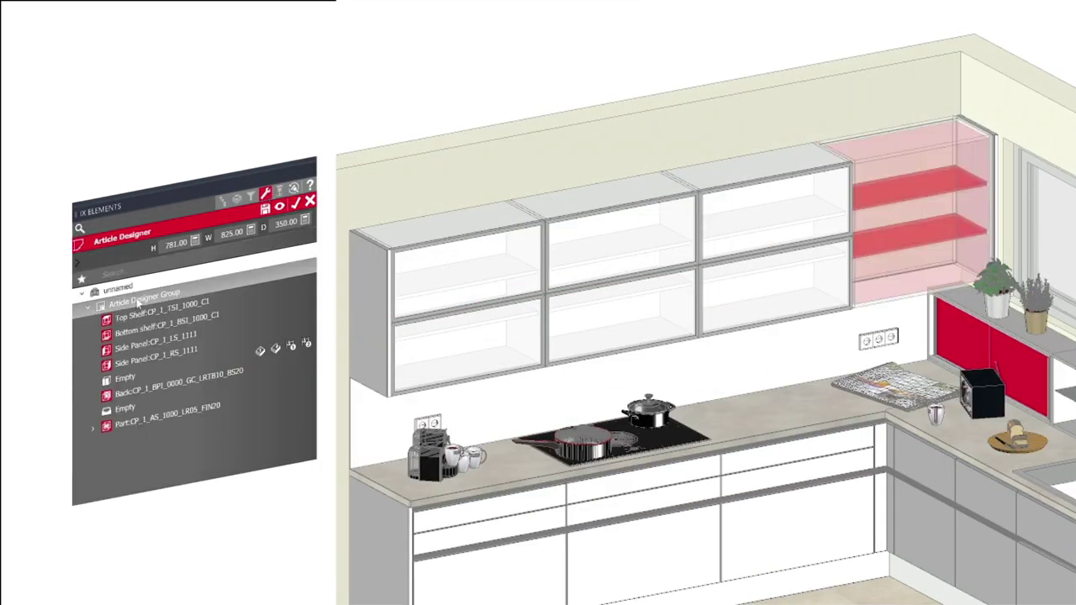
- Copy the corner cabinet's Article Designer group and paste it into HL_WFD_78
right_click(141, 292)
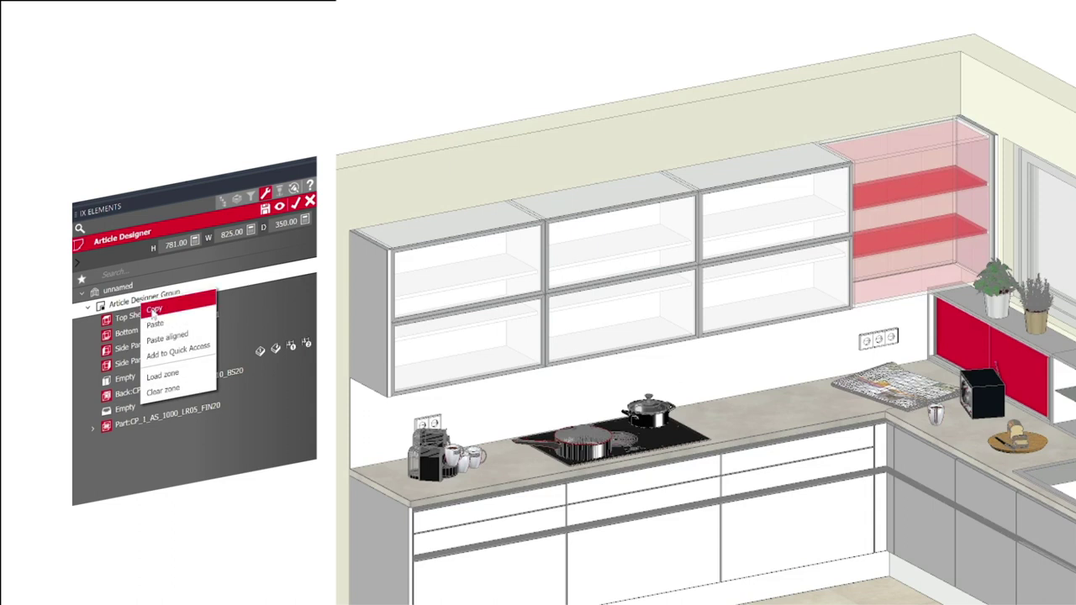
left_click(154, 311)
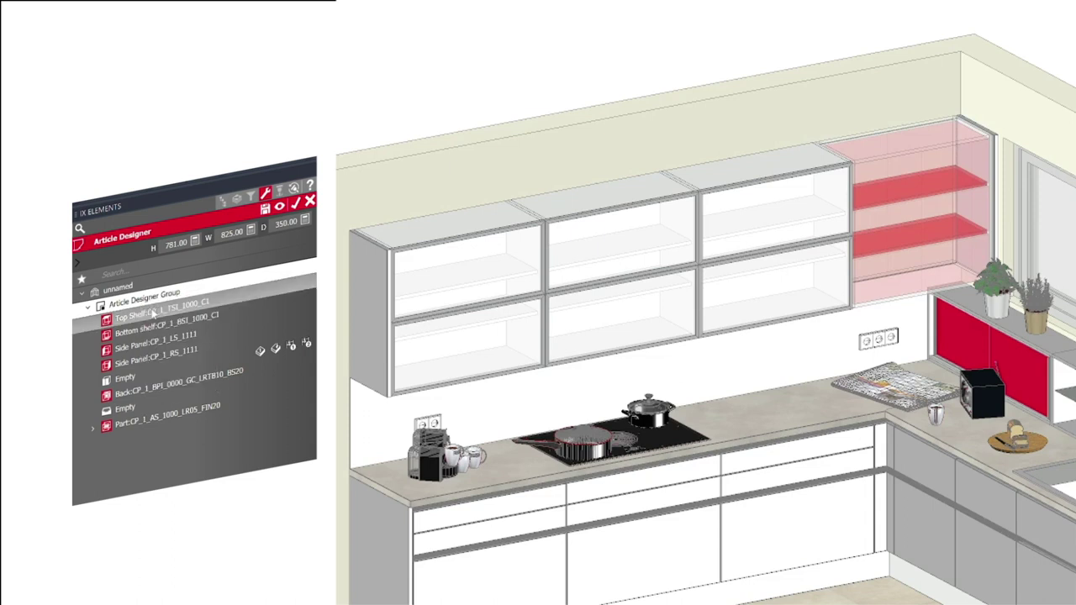
left_click(309, 202)
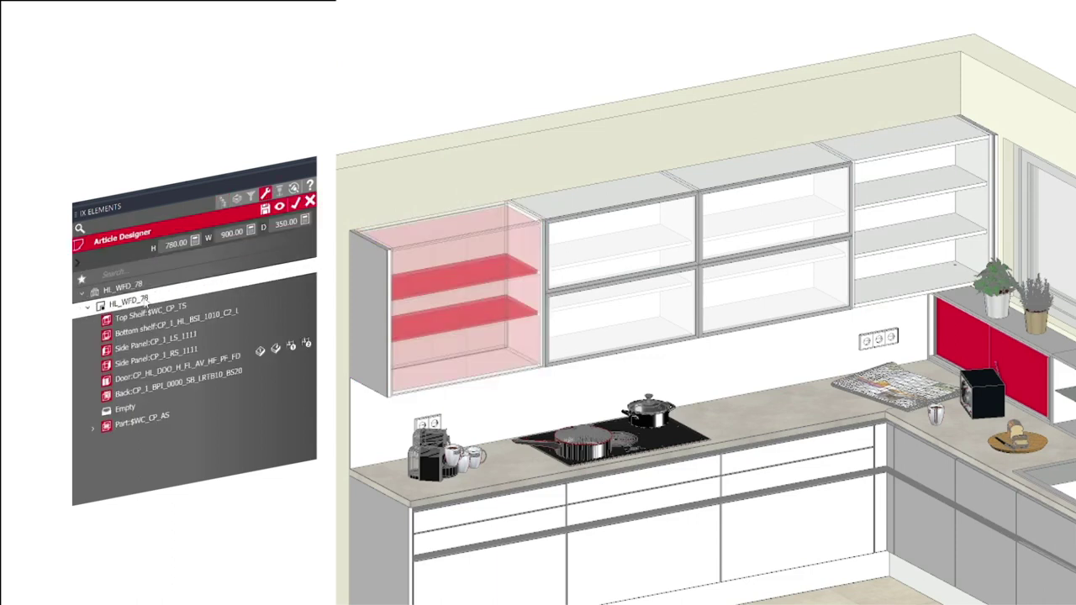
right_click(147, 301)
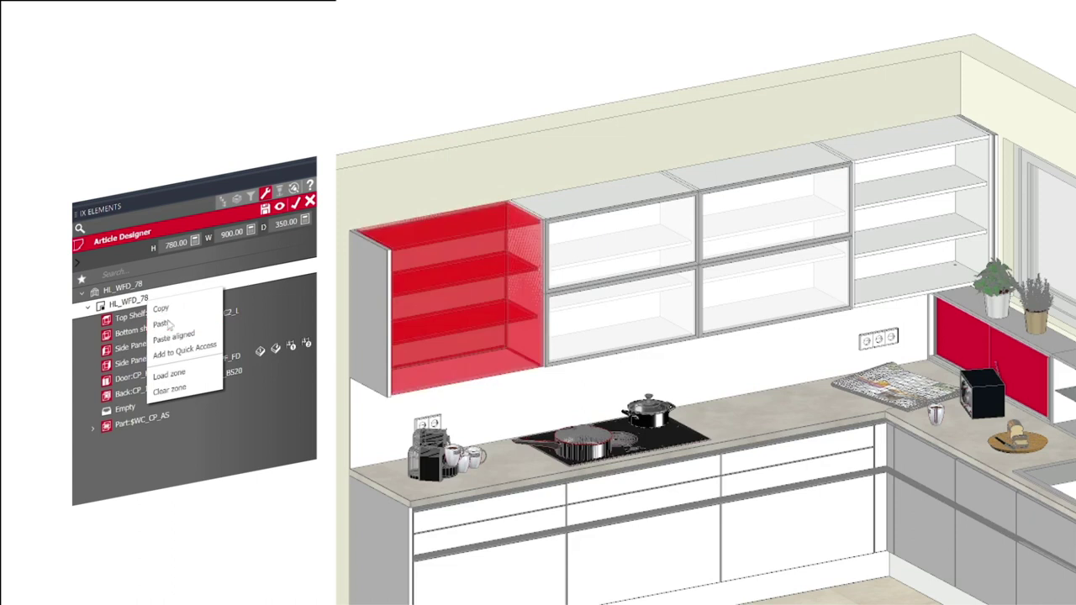
left_click(168, 325)
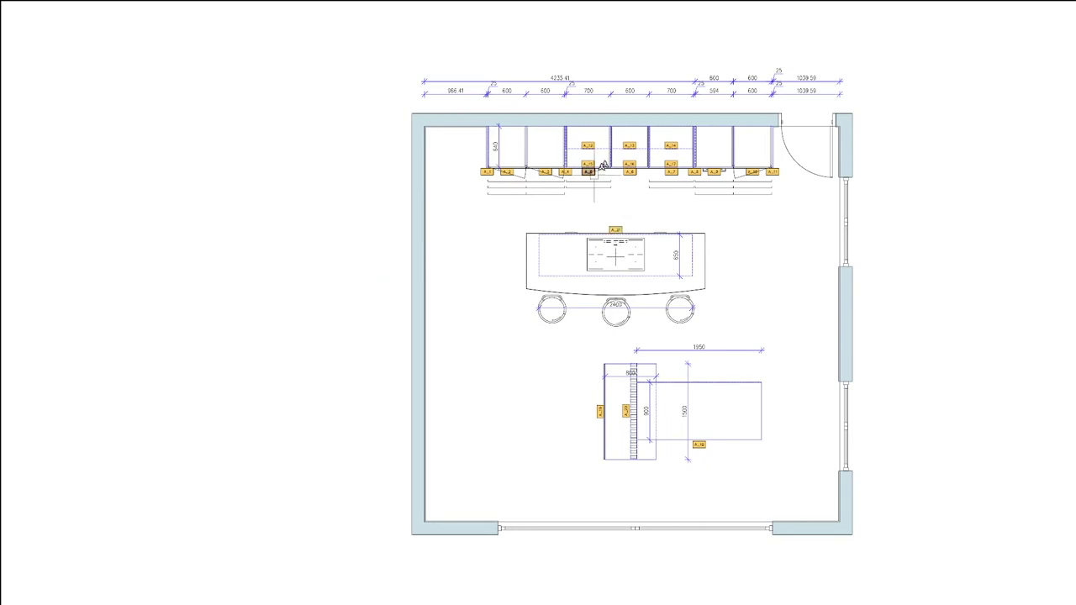
- Zoom into the 2D kitchen floor plan where the Articles table goes
scroll(602, 165, "up", 5)
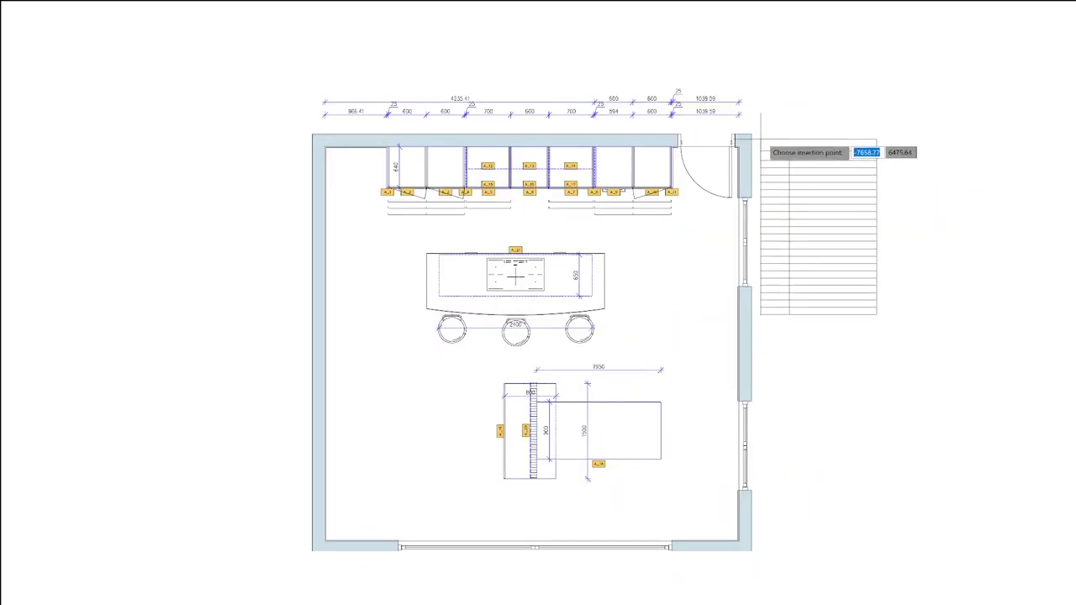
scroll(845, 209, "up", 8)
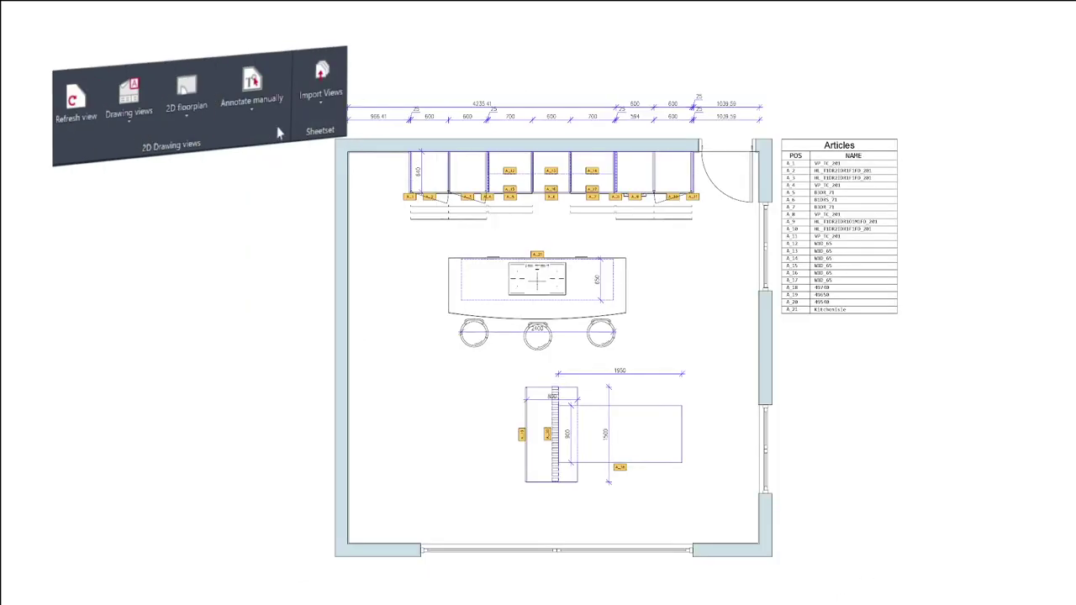
- Create a 2D wall elevation using Elevation_kitchen visualization and Elevation_K_POS dimensioning
left_click(198, 123)
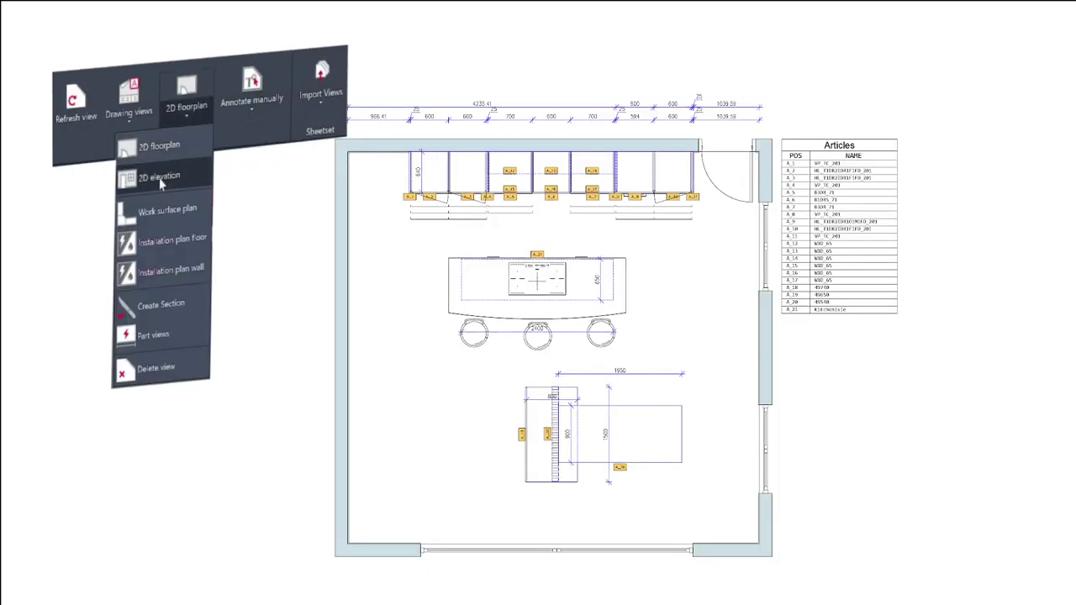
left_click(200, 124)
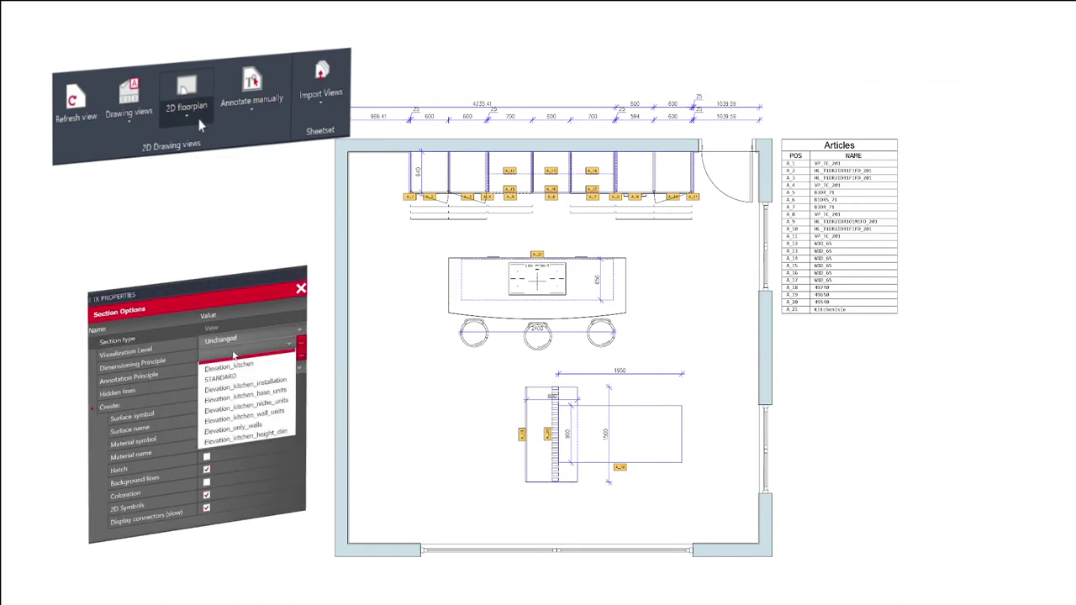
left_click(238, 373)
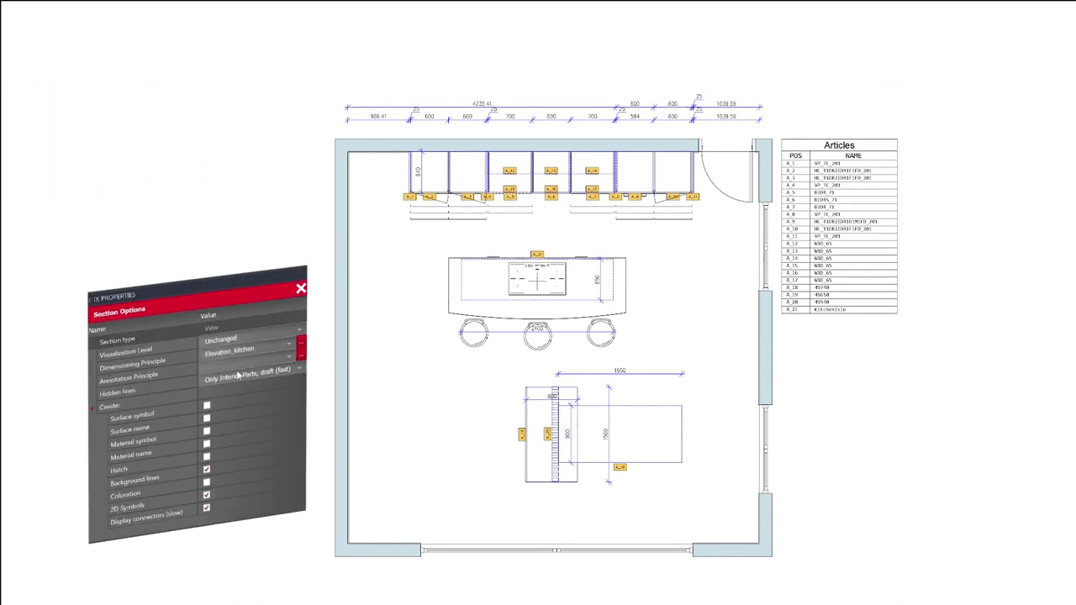
left_click(236, 367)
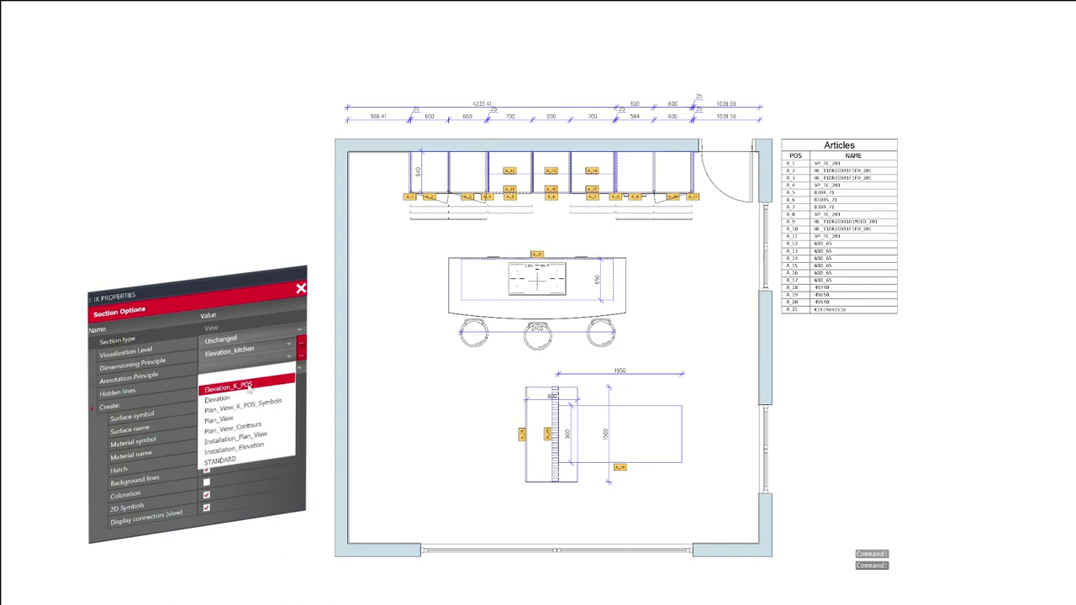
left_click(247, 386)
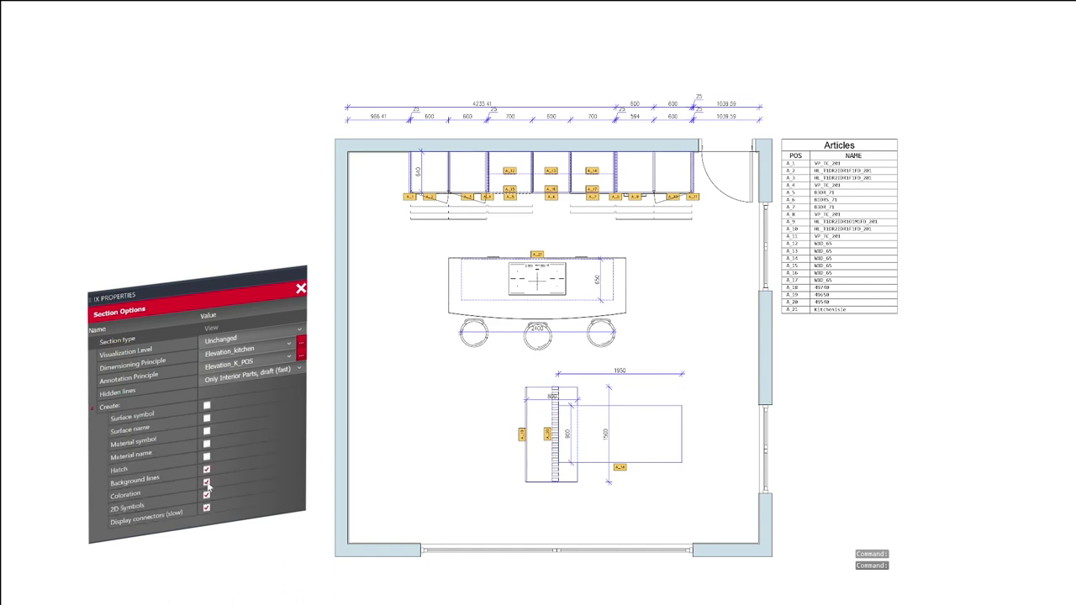
key("Return")
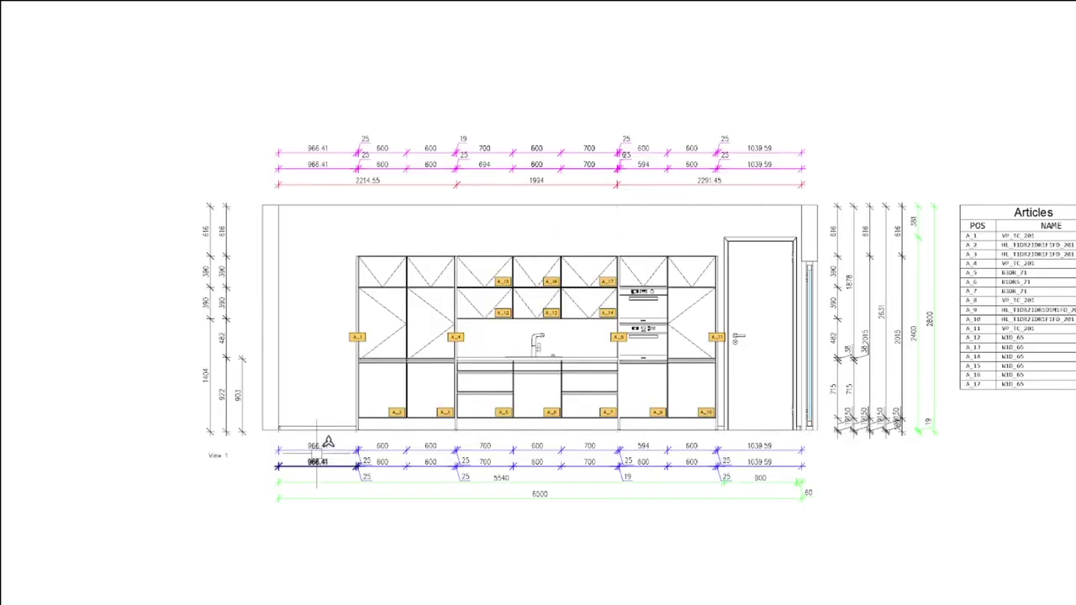
scroll(538, 341, "up", 5)
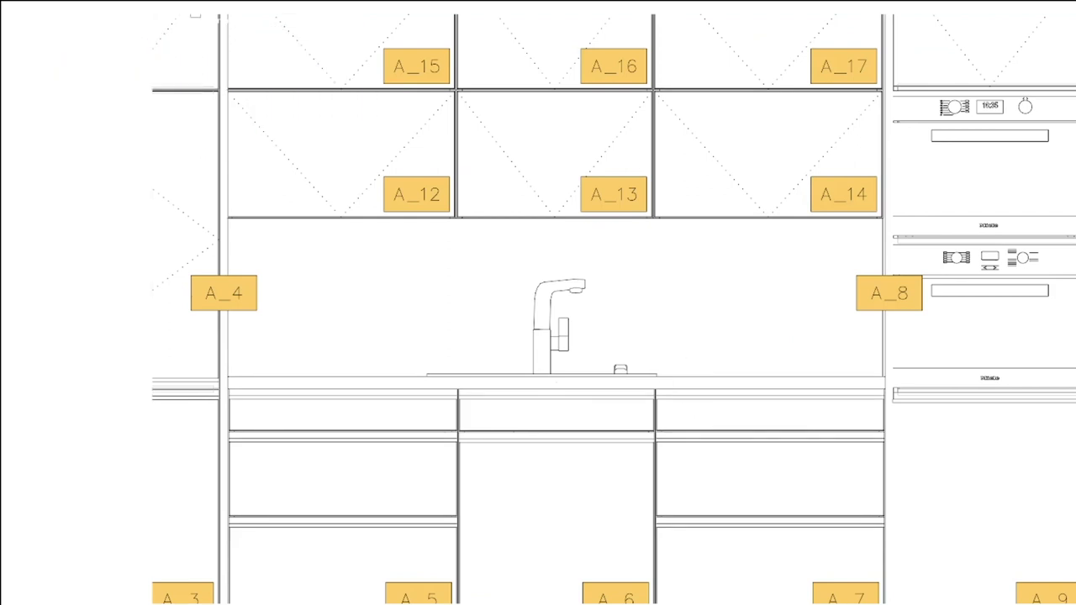
- Label the sink as Sink_1B_R_Keradomo, placed to the right of the tap
left_click(557, 280)
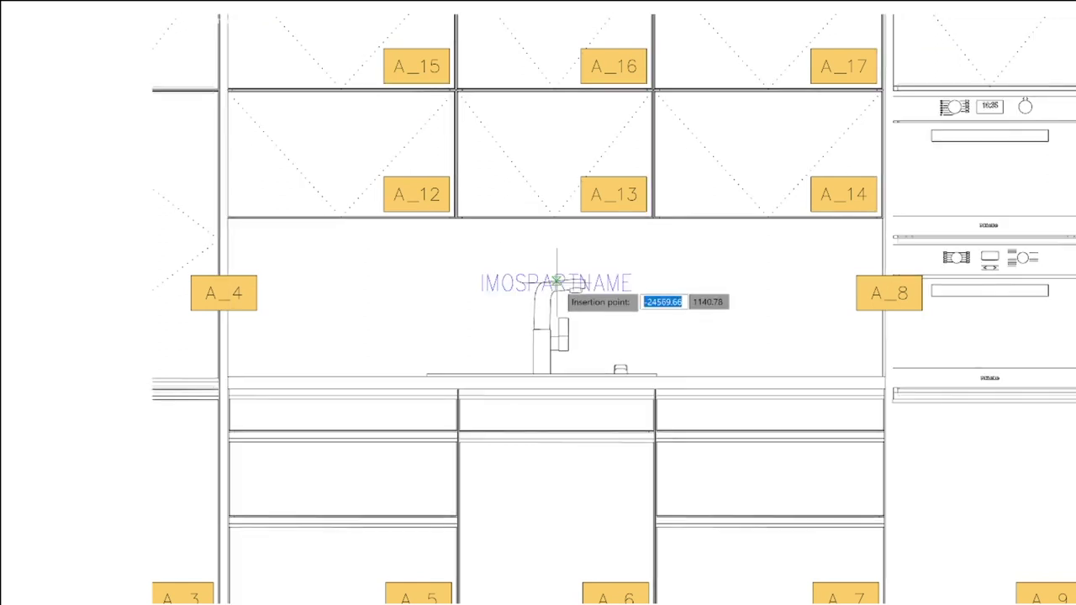
left_click(745, 259)
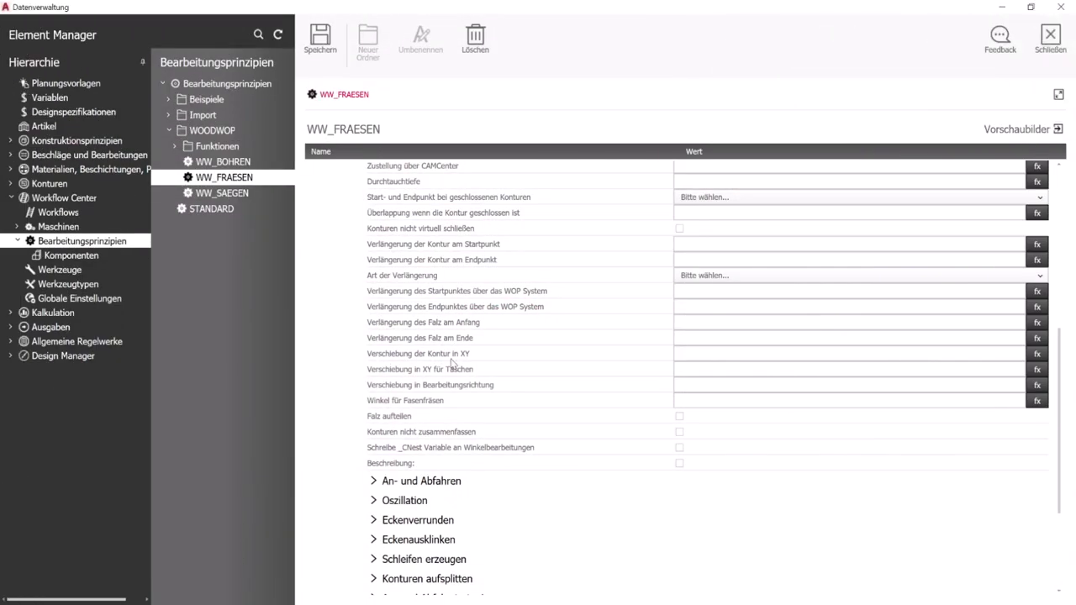
- Set WW_FRAESEN's XY contour offset to -%EDGETHICKNESS and save
left_click(698, 351)
left_click(1057, 131)
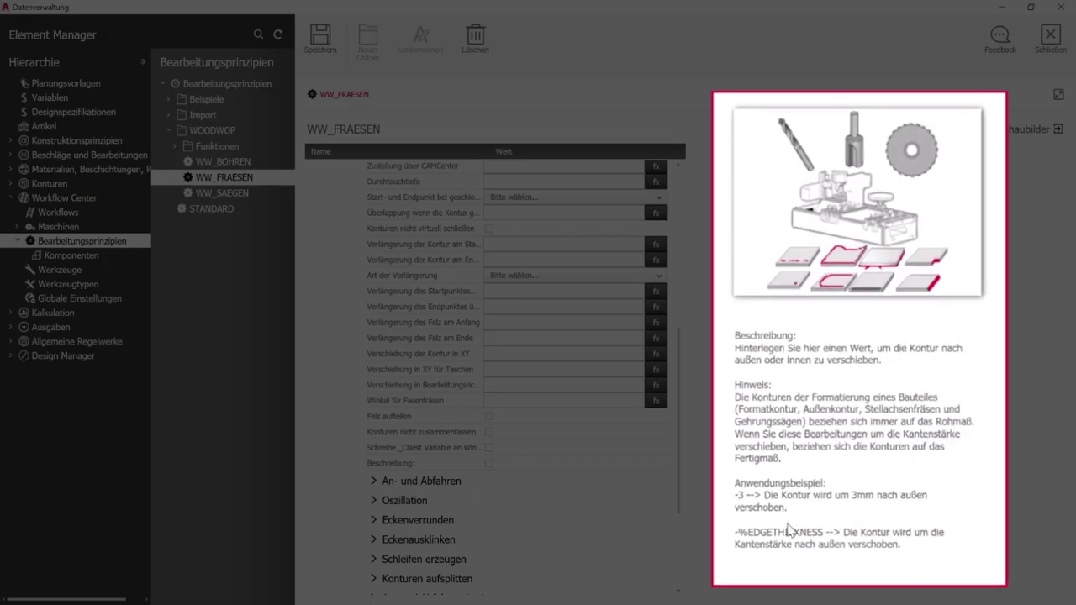
left_click(563, 353)
type("-%EDG")
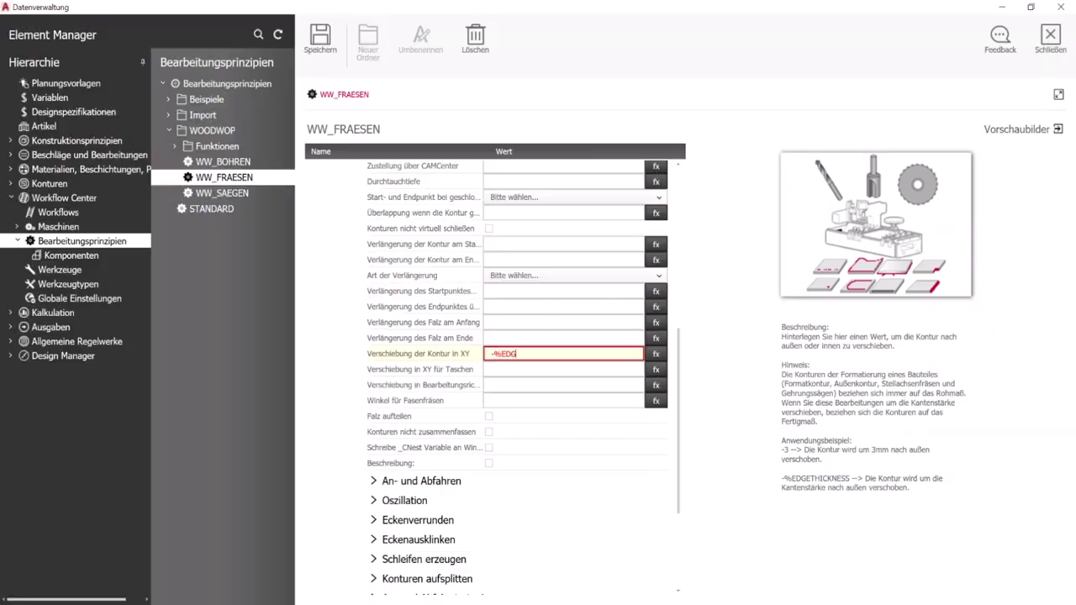
type("ETHICKNESS")
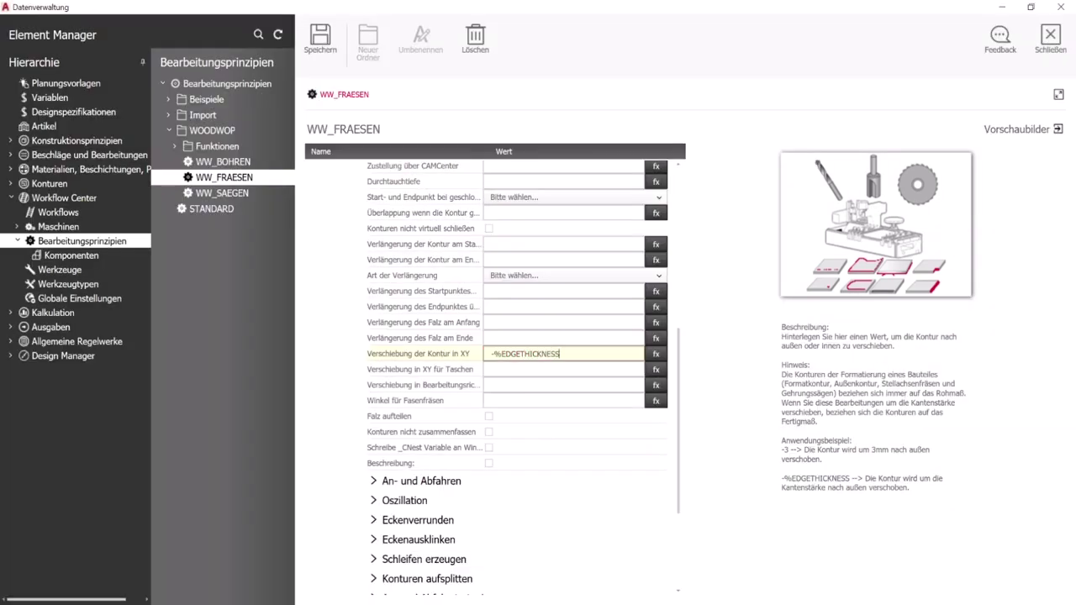
left_click(326, 51)
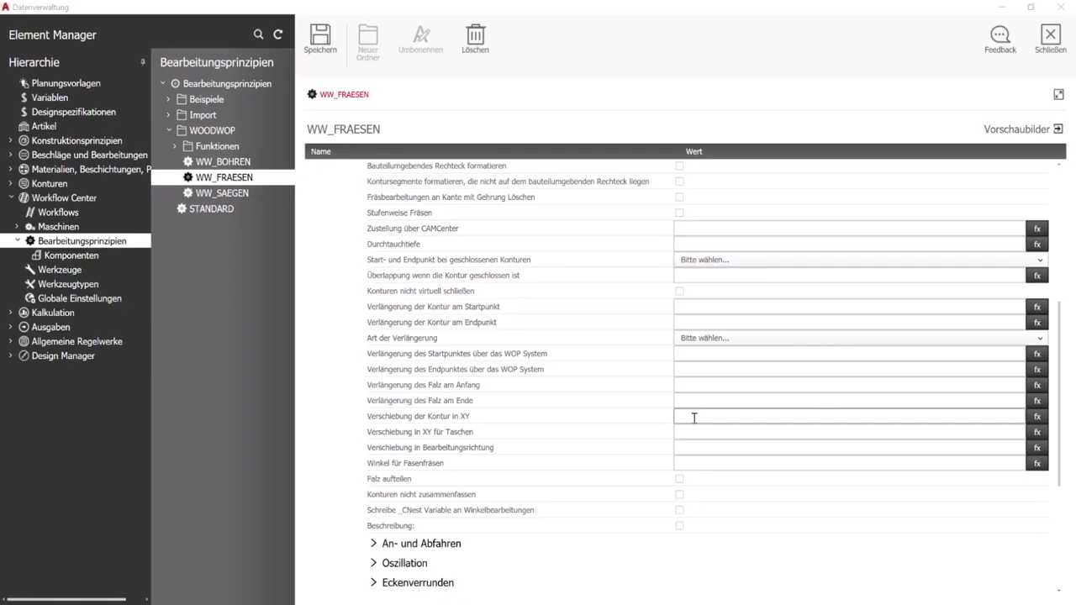
- Enter <GetOperationCount(drill)> as the XY contour offset and save WW_FRAESEN
left_click(695, 417)
type("<GetOperationCount()>")
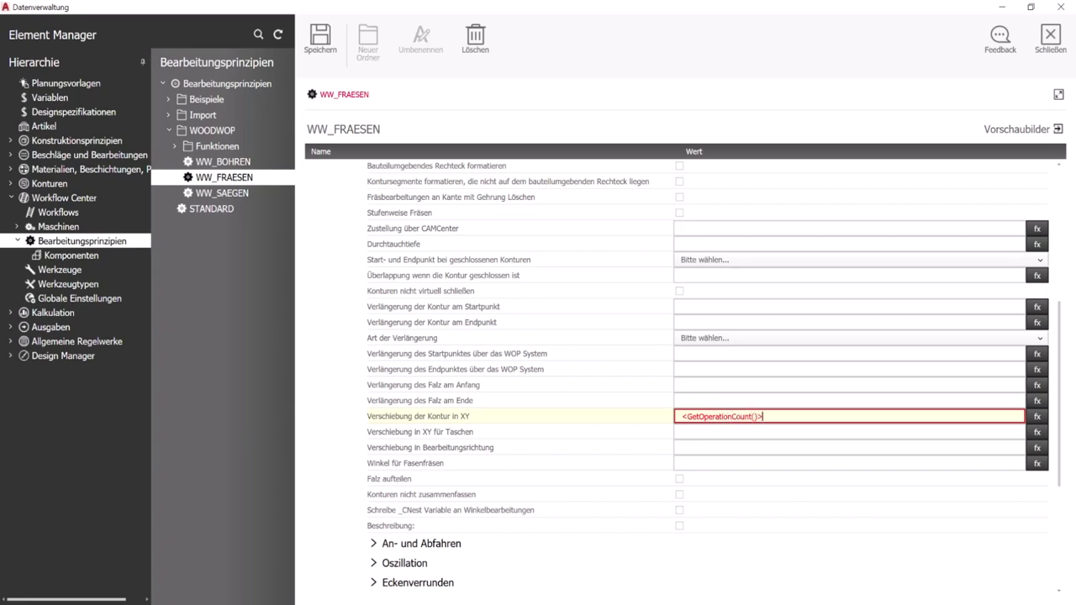
mouse_move(738, 415)
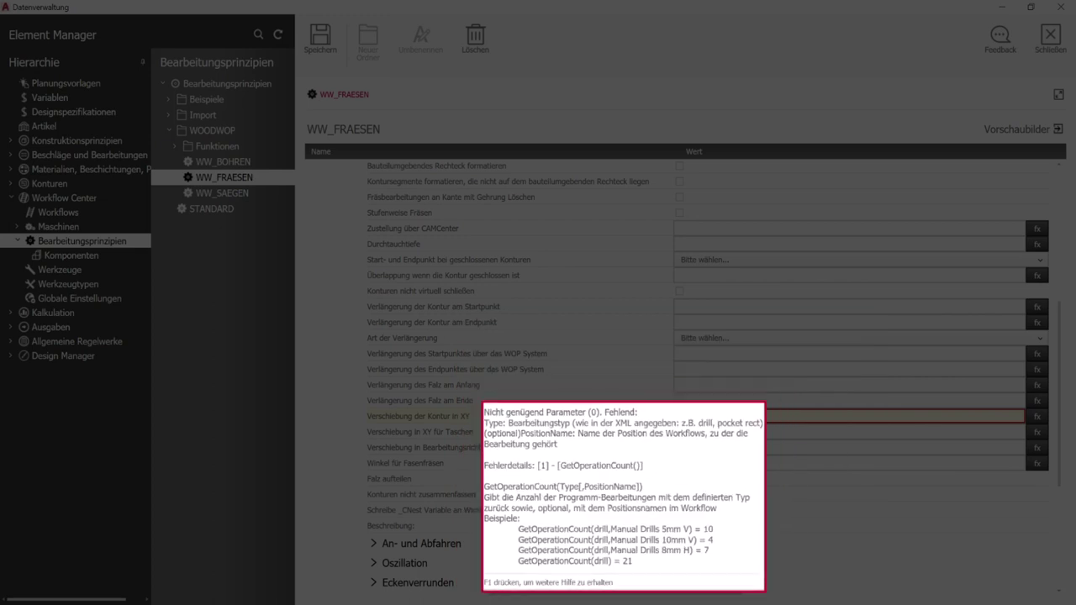
type("drill)>")
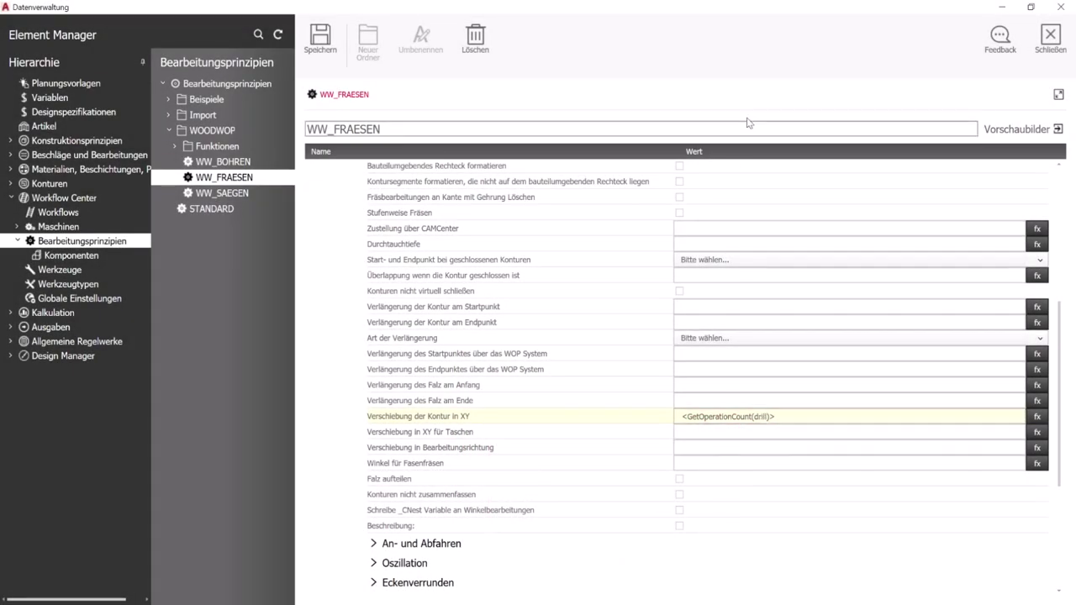
left_click(317, 42)
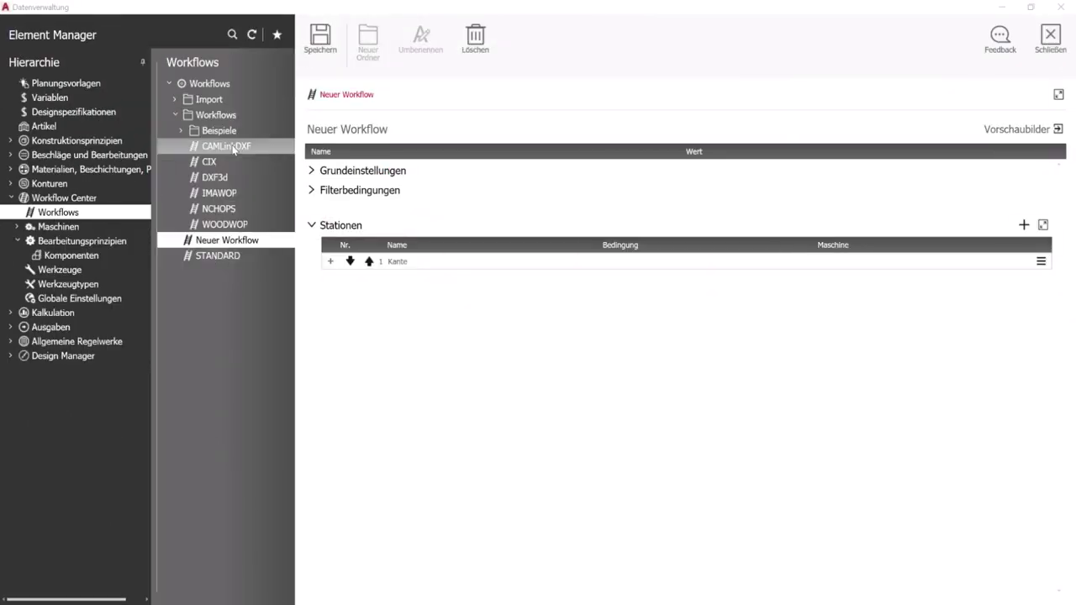
- Copy CAMLinkDXF's CNC station into Neuer Workflow after Kante and save
left_click(233, 148)
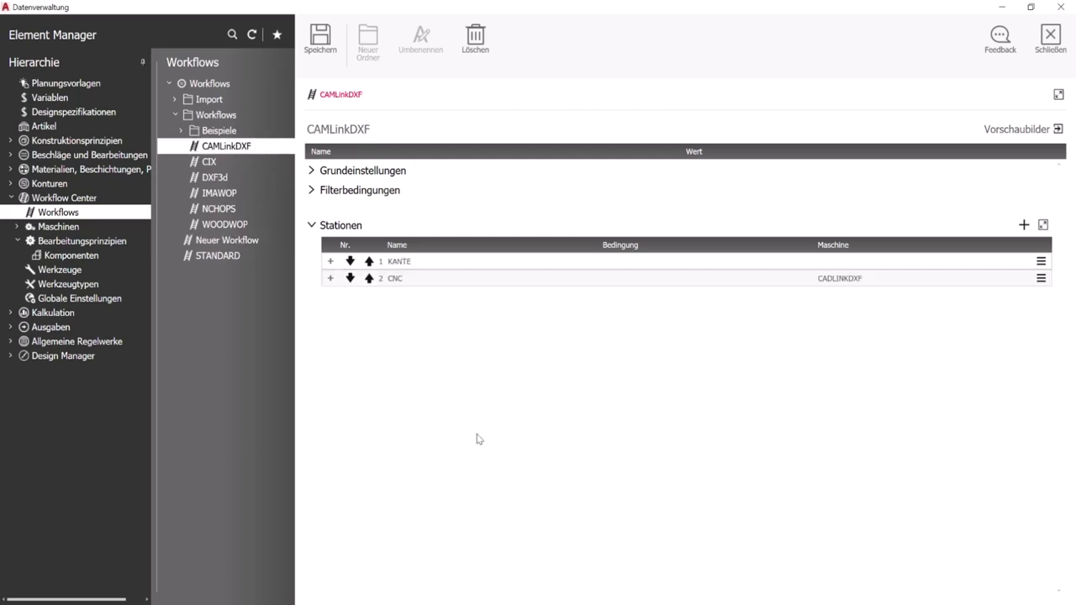
left_click(1041, 279)
left_click(1017, 316)
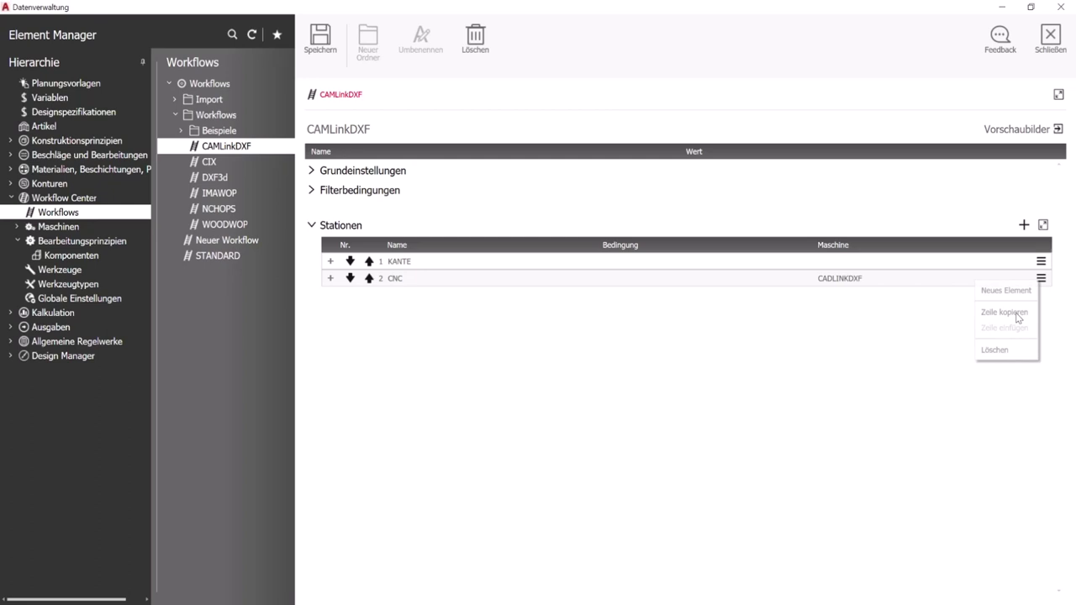
left_click(217, 242)
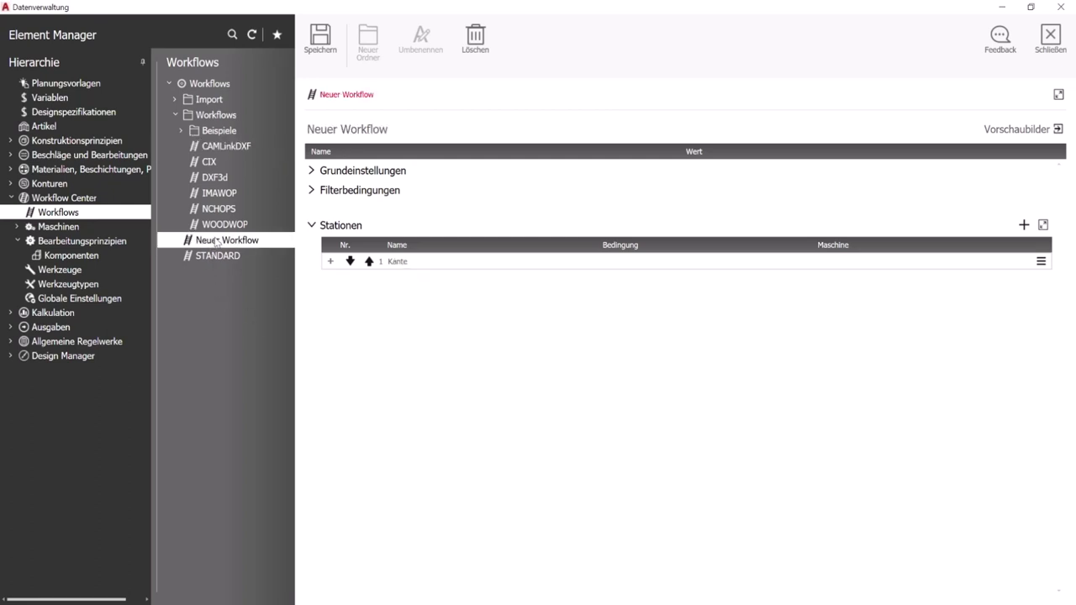
left_click(1041, 262)
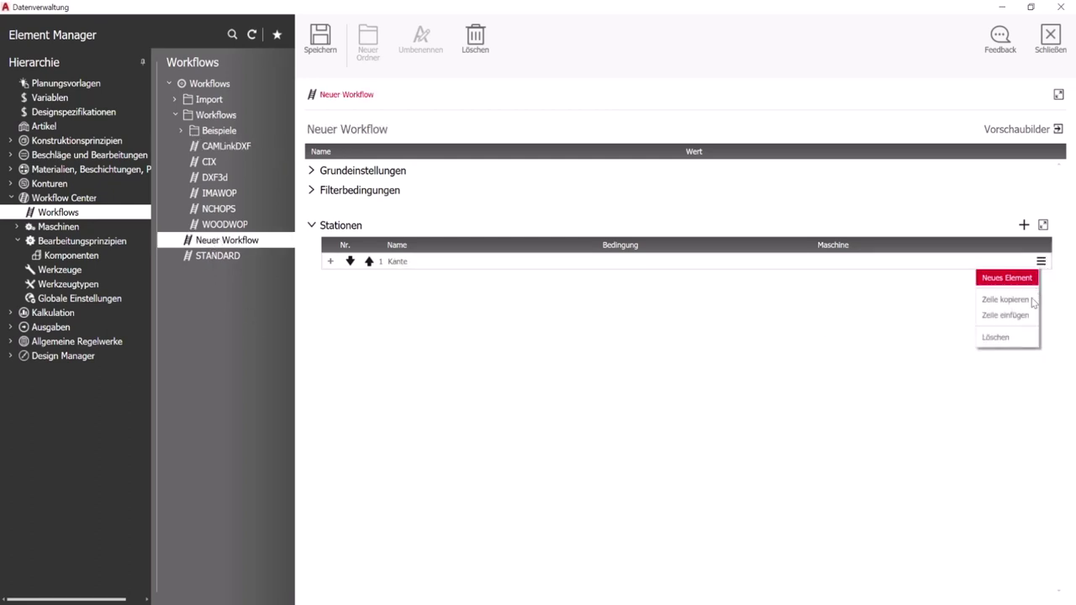
left_click(1022, 317)
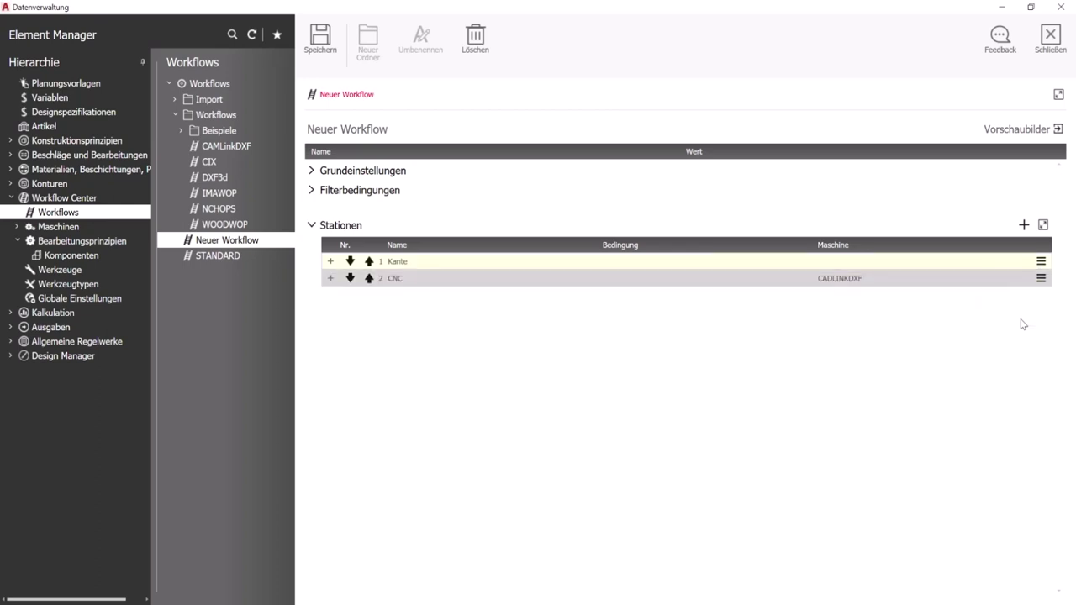
left_click(318, 38)
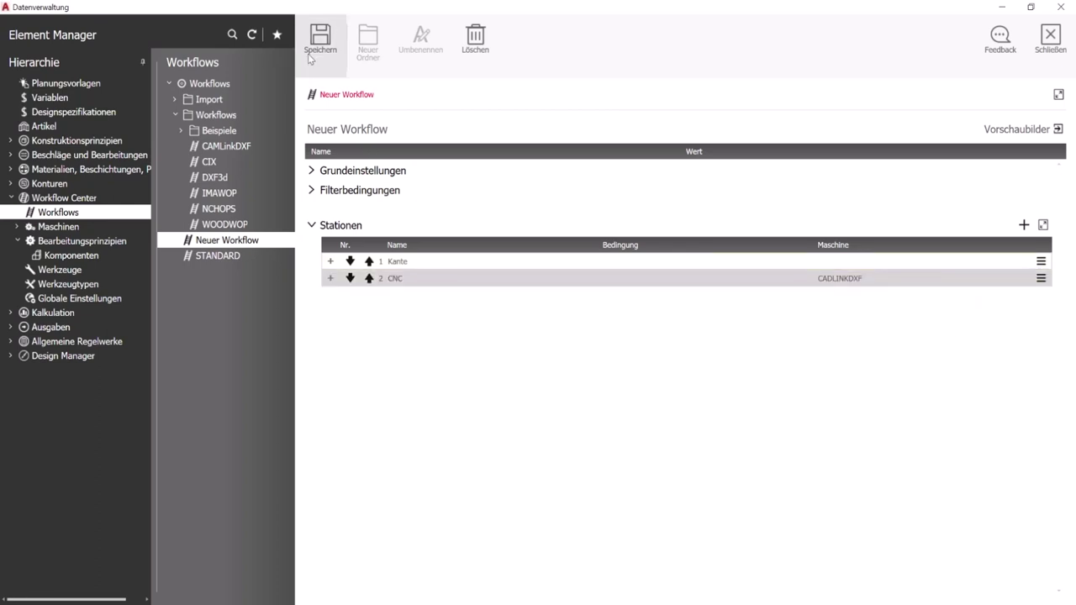
- Copy WOODWOP's CNC station into Neuer Workflow as the third row
left_click(231, 224)
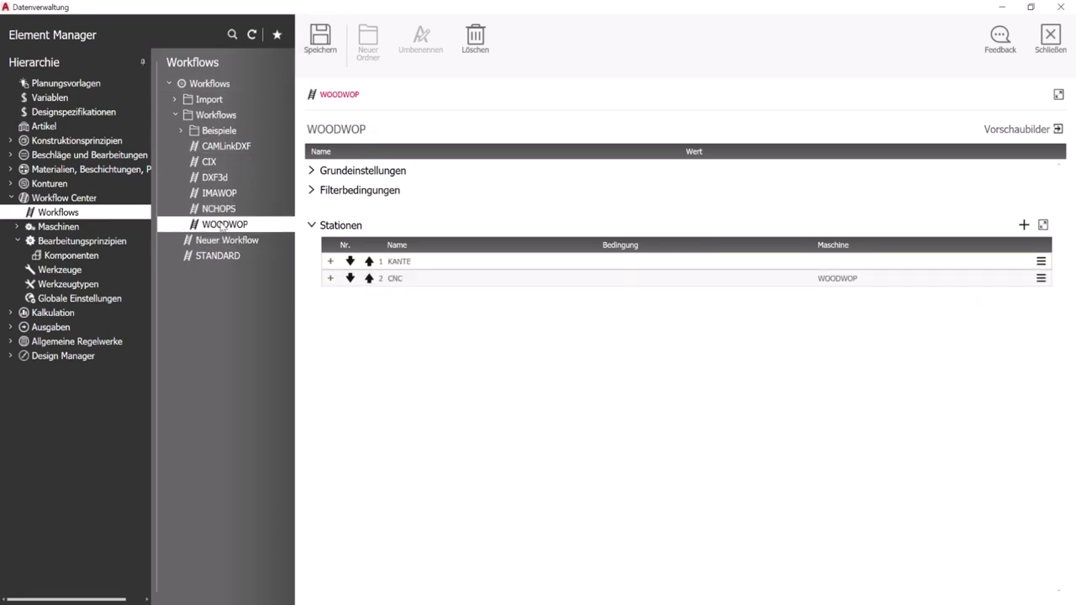
left_click(1041, 278)
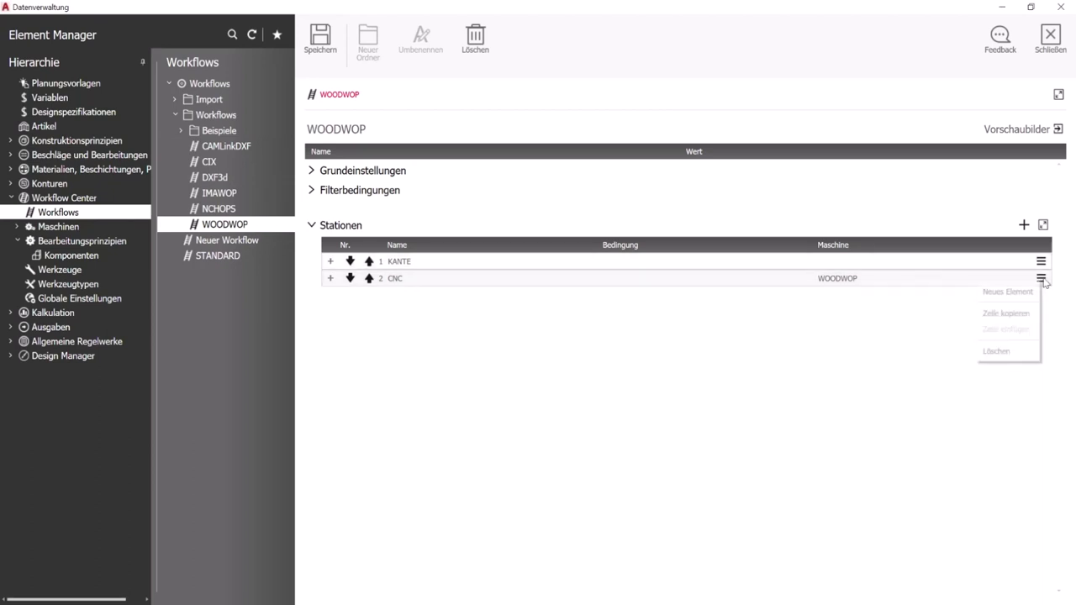
left_click(1028, 315)
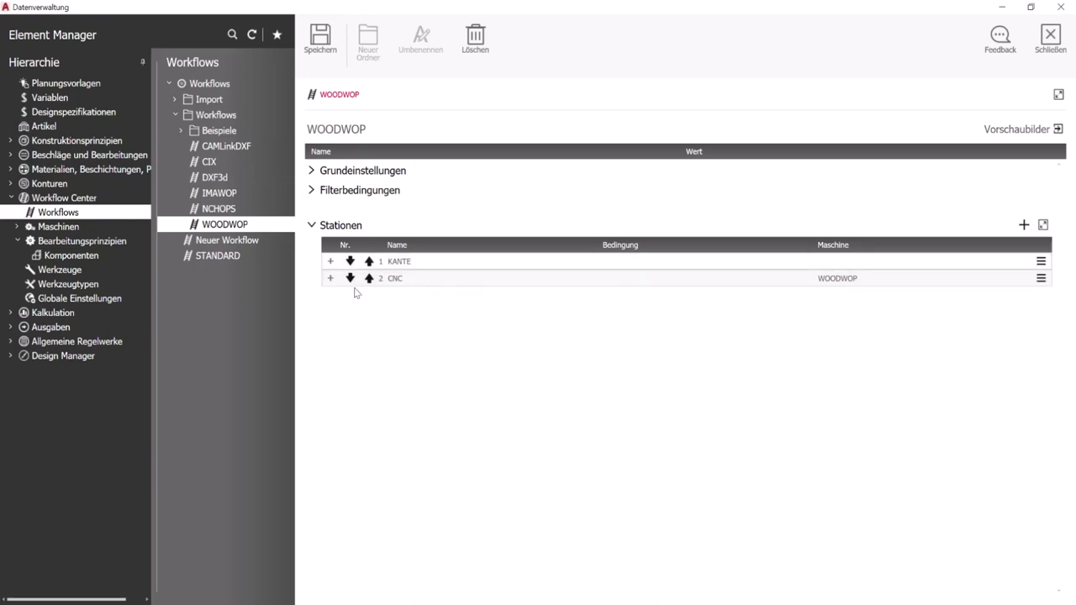
left_click(248, 244)
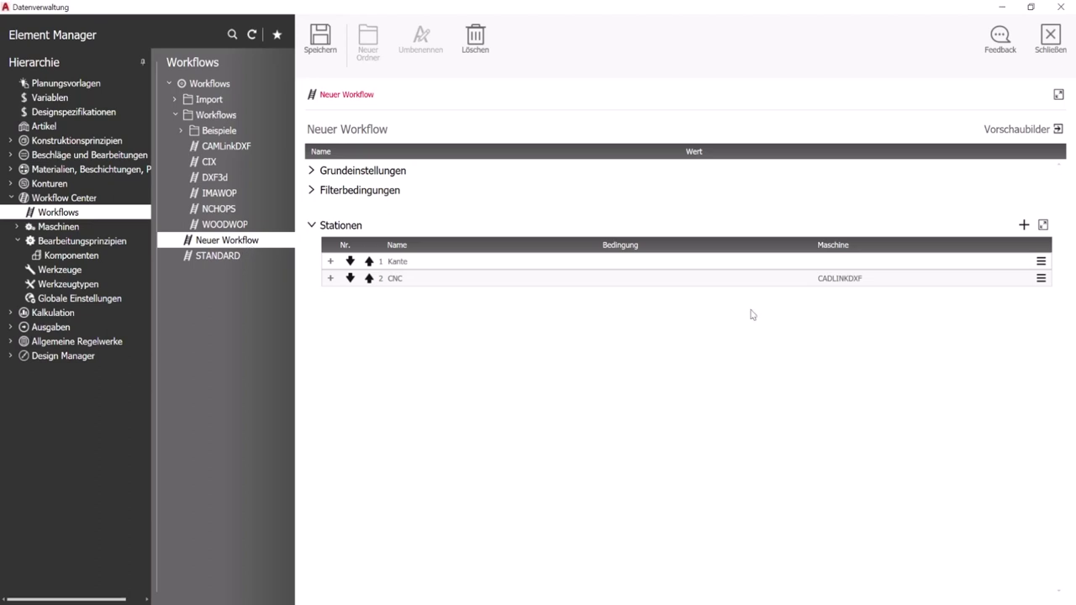
left_click(1042, 281)
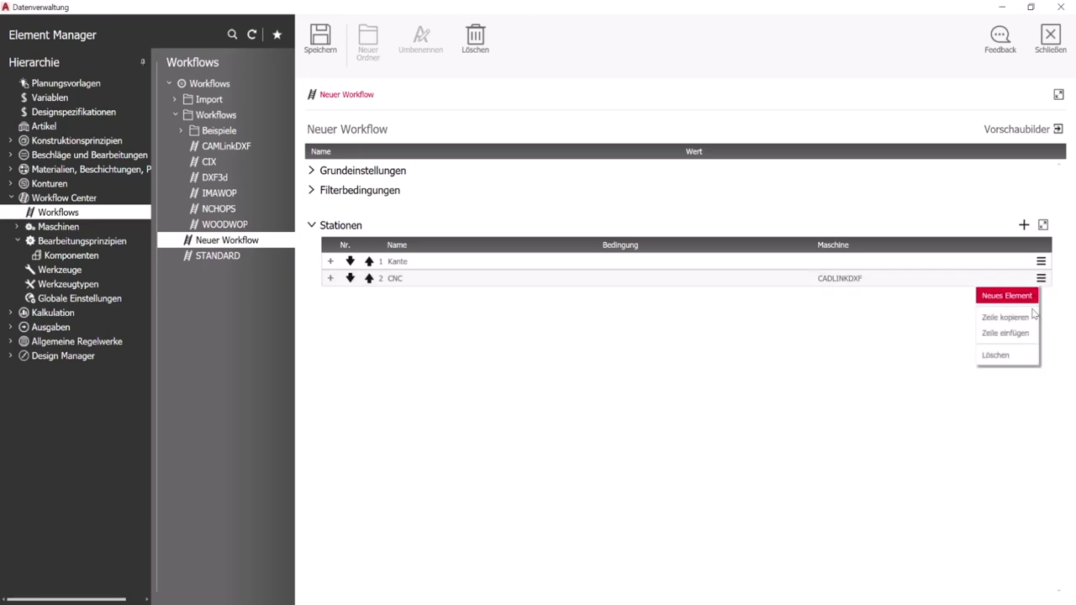
left_click(1019, 335)
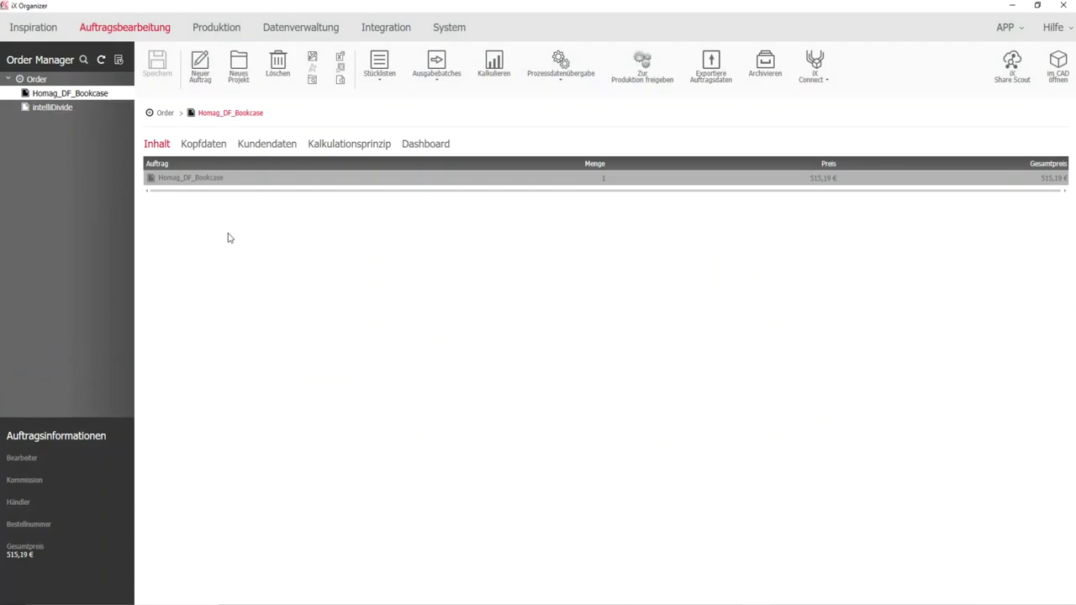
- Publish the Homag_DF_Bookcase order via the Homag_DF_intelliDivide_Saw connection
left_click(829, 84)
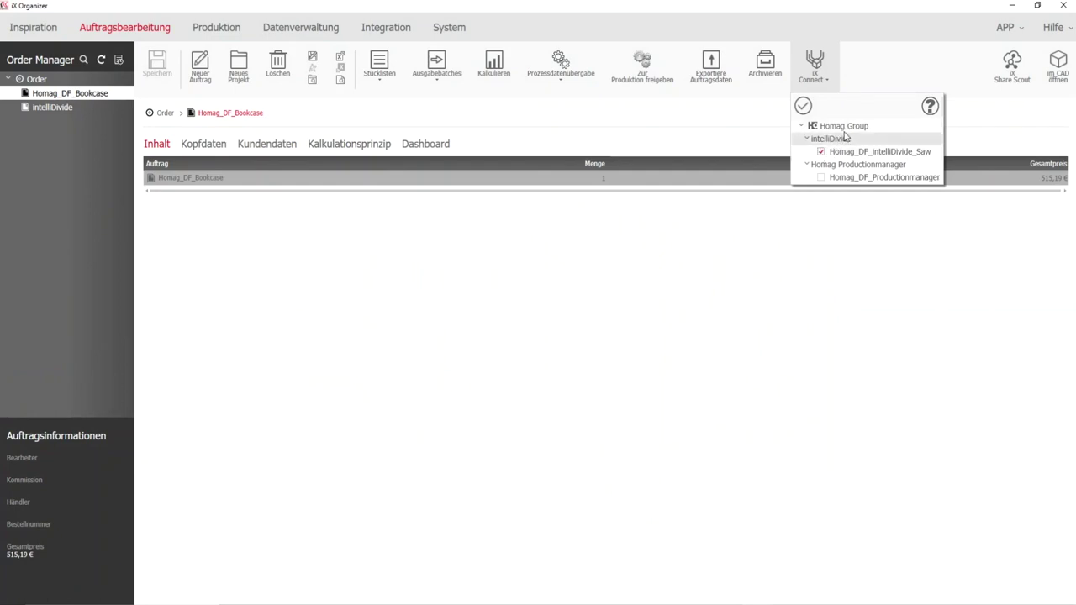
left_click(805, 105)
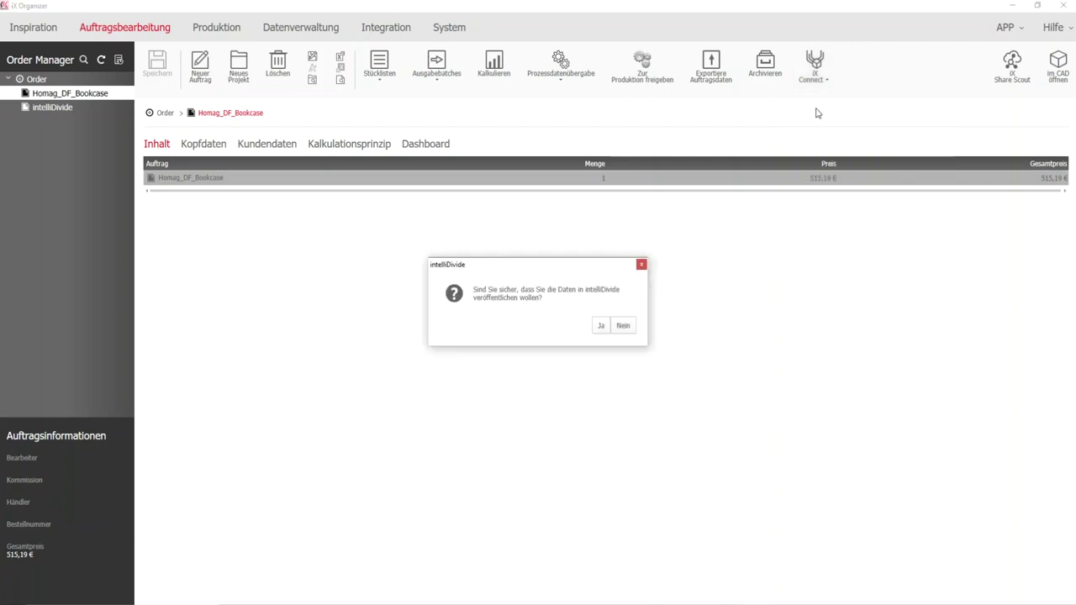
- Confirm publishing so Homag_DF_Bookcase.wcc with 46 parts appears under Aktuell in intelliDivide
left_click(602, 326)
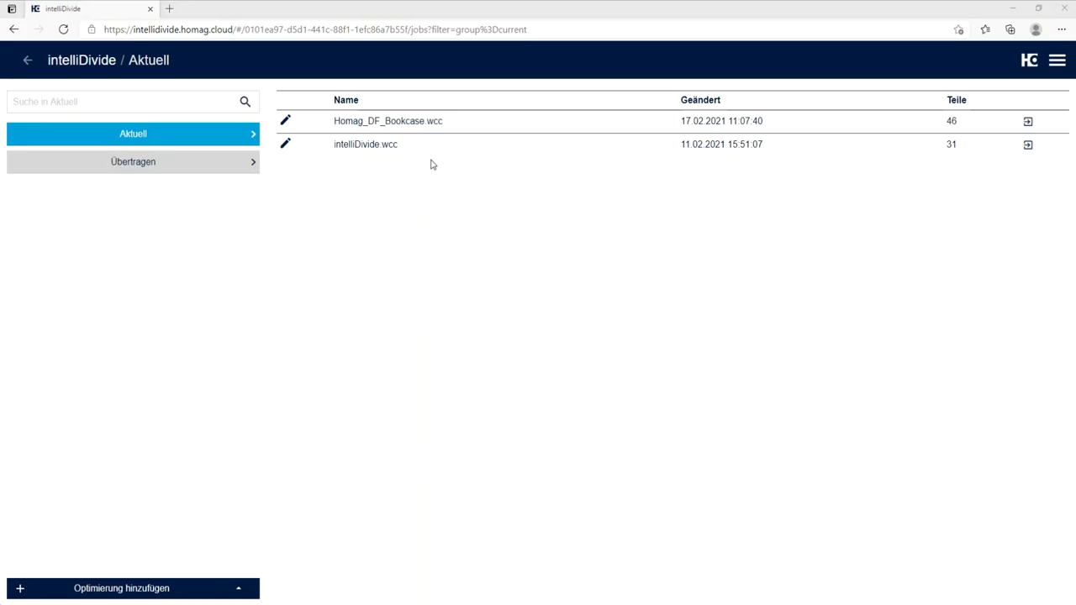